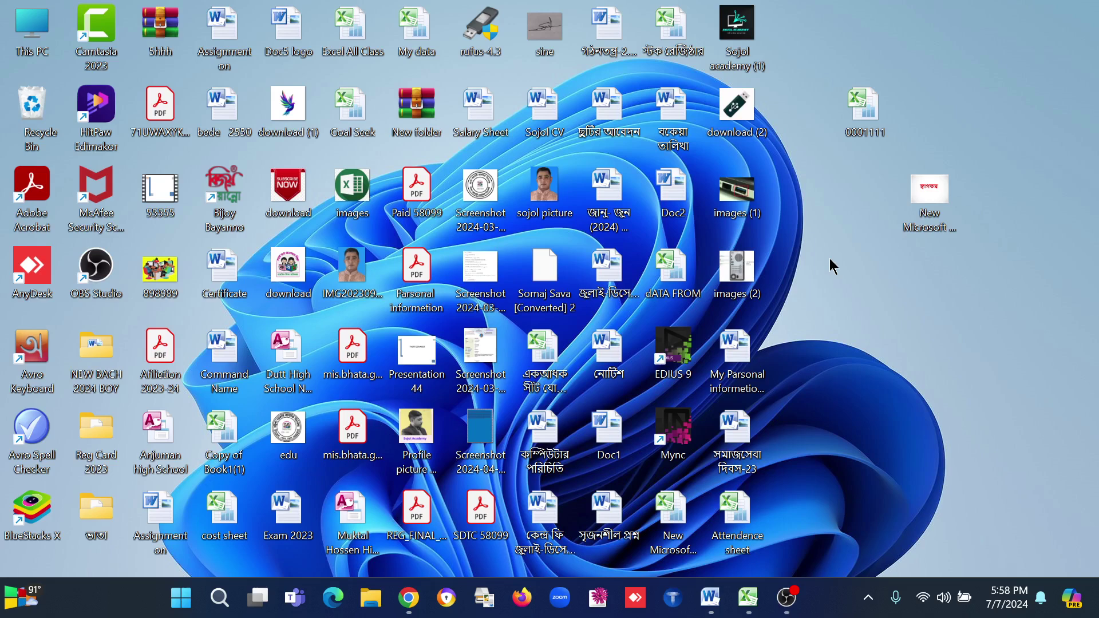
- Switch to Excel with the Excel All Class workbook open
{"action": "left_click", "coordinate": [744, 601]}
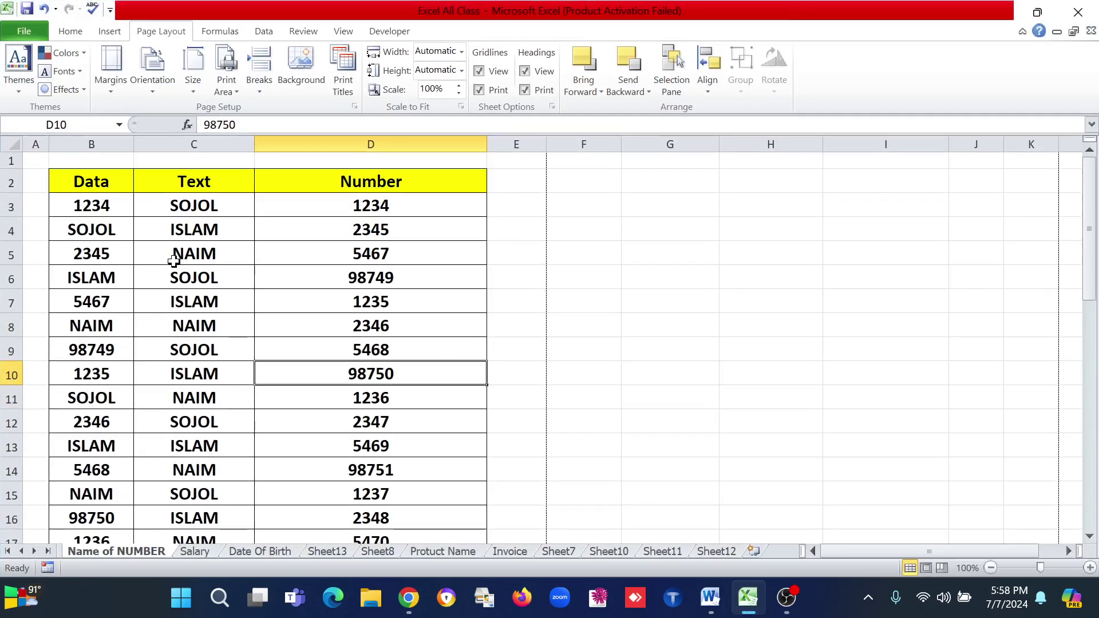
- Examine the column headings, the bordered data table and the gridlines around the empty cells on the Name of NUMBER sheet
{"action": "left_click", "coordinate": [35, 144]}
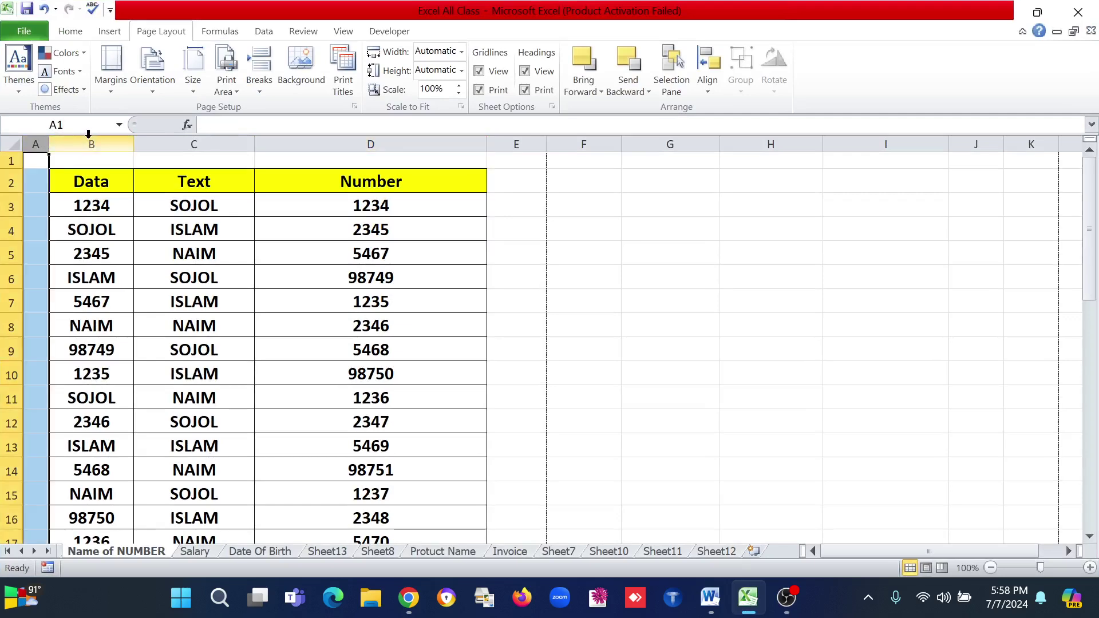
{"action": "left_click", "coordinate": [91, 143]}
{"action": "left_click", "coordinate": [194, 144]}
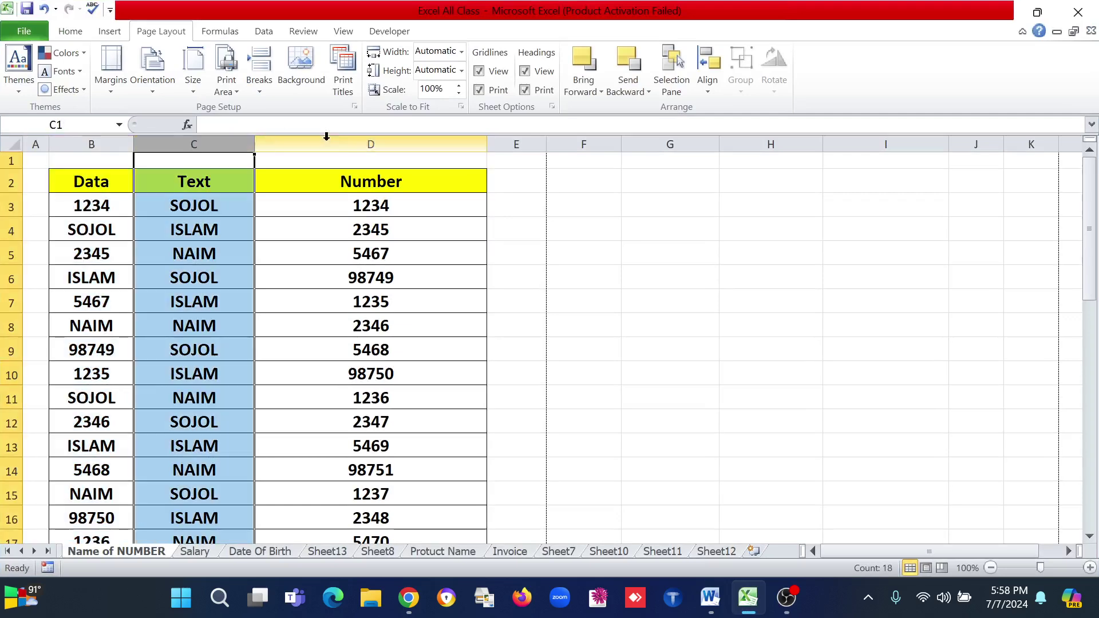
{"action": "left_click", "coordinate": [395, 145]}
{"action": "left_click", "coordinate": [521, 144]}
{"action": "left_click", "coordinate": [572, 144]}
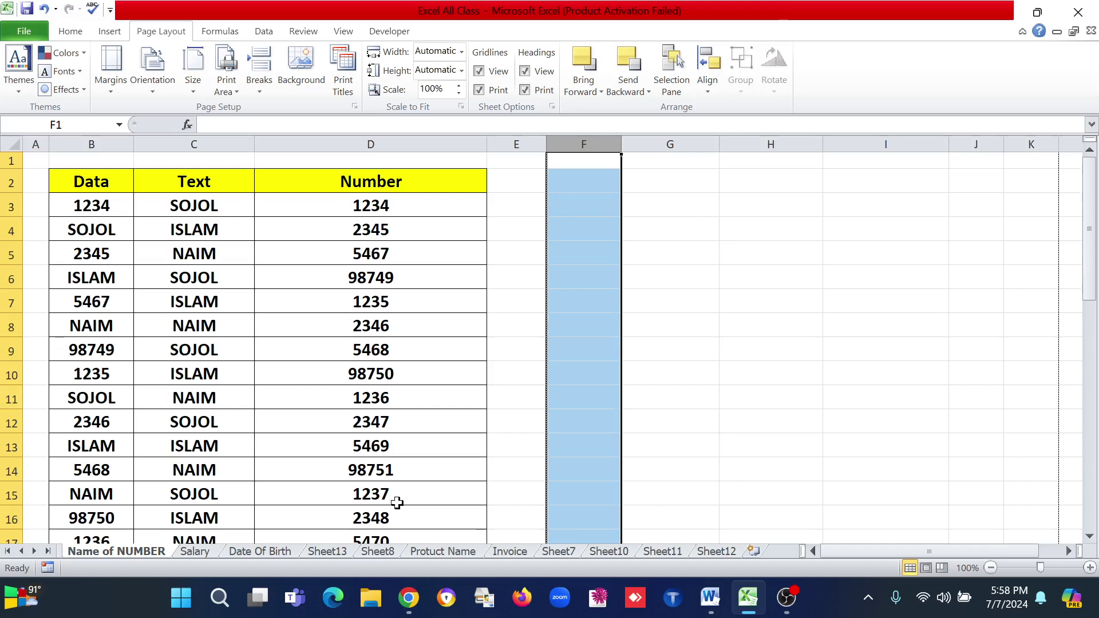
{"action": "left_click", "coordinate": [672, 224]}
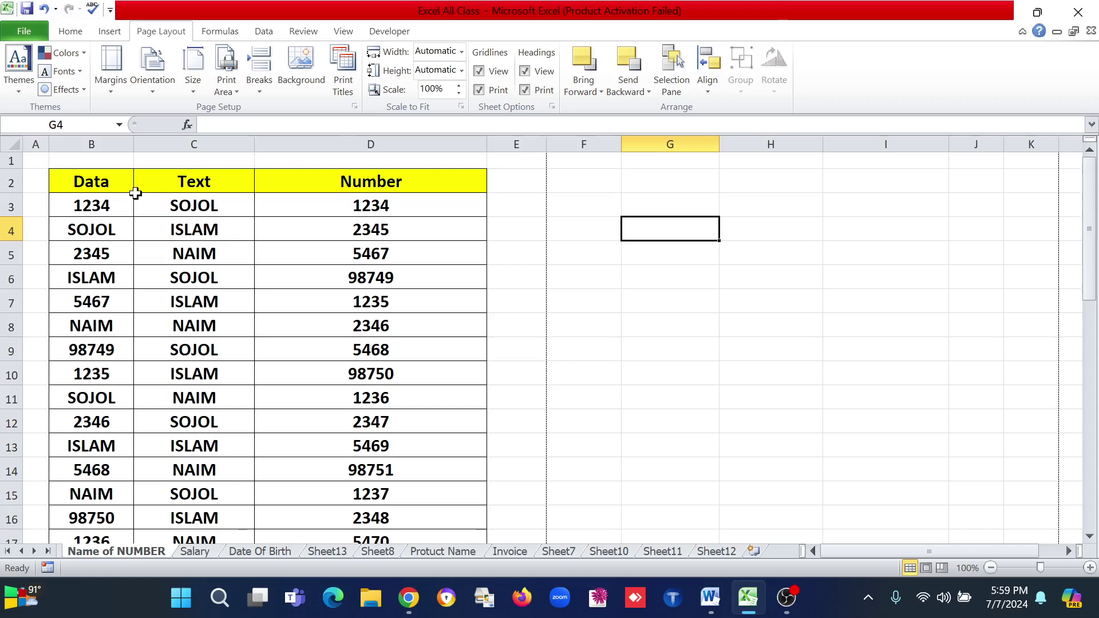
{"action": "left_click", "coordinate": [160, 189]}
{"action": "left_click", "coordinate": [173, 203]}
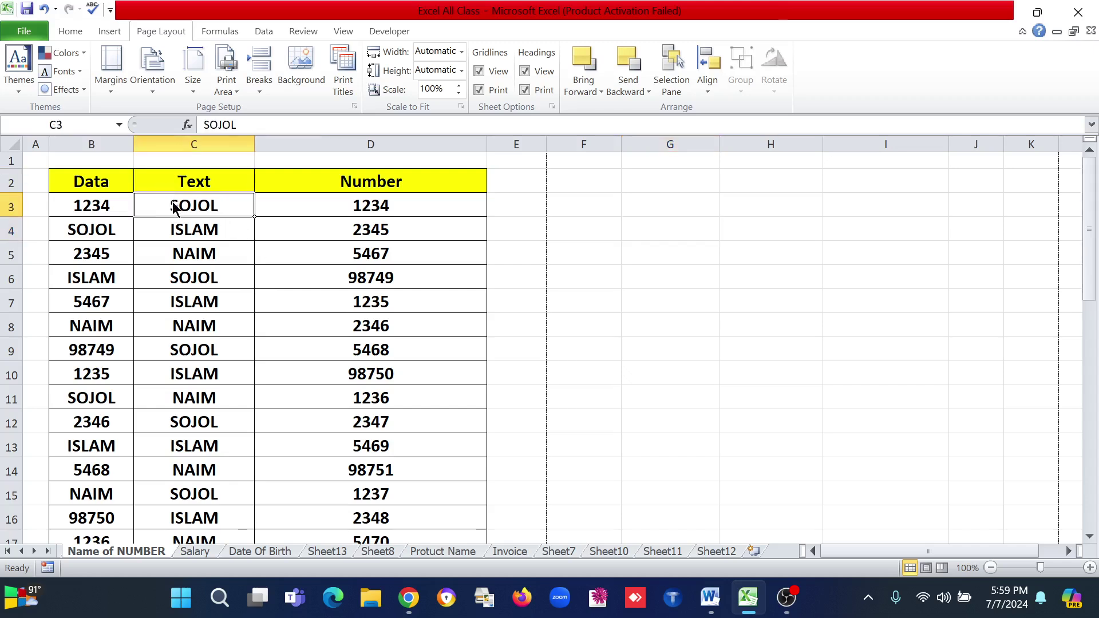
{"action": "left_click", "coordinate": [91, 143]}
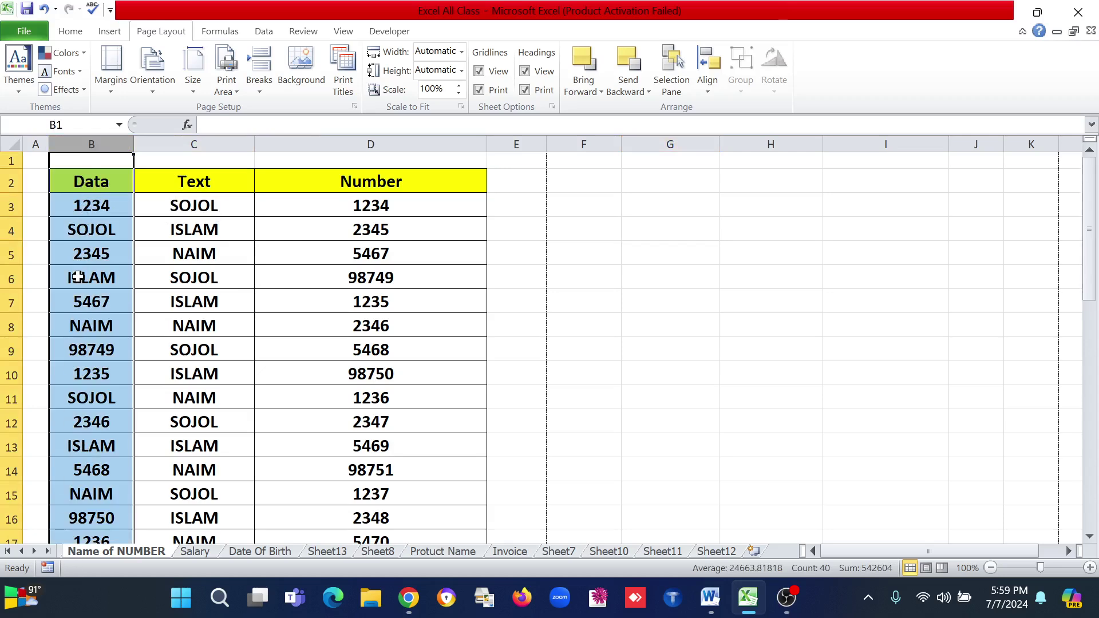
{"action": "left_click", "coordinate": [653, 295]}
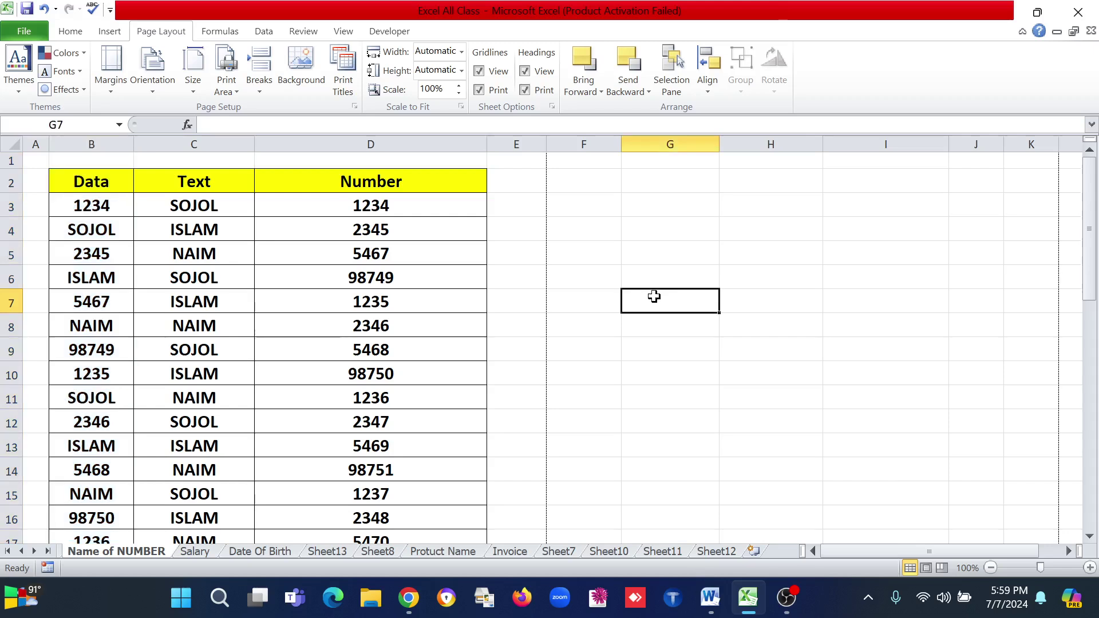
{"action": "left_click", "coordinate": [617, 183]}
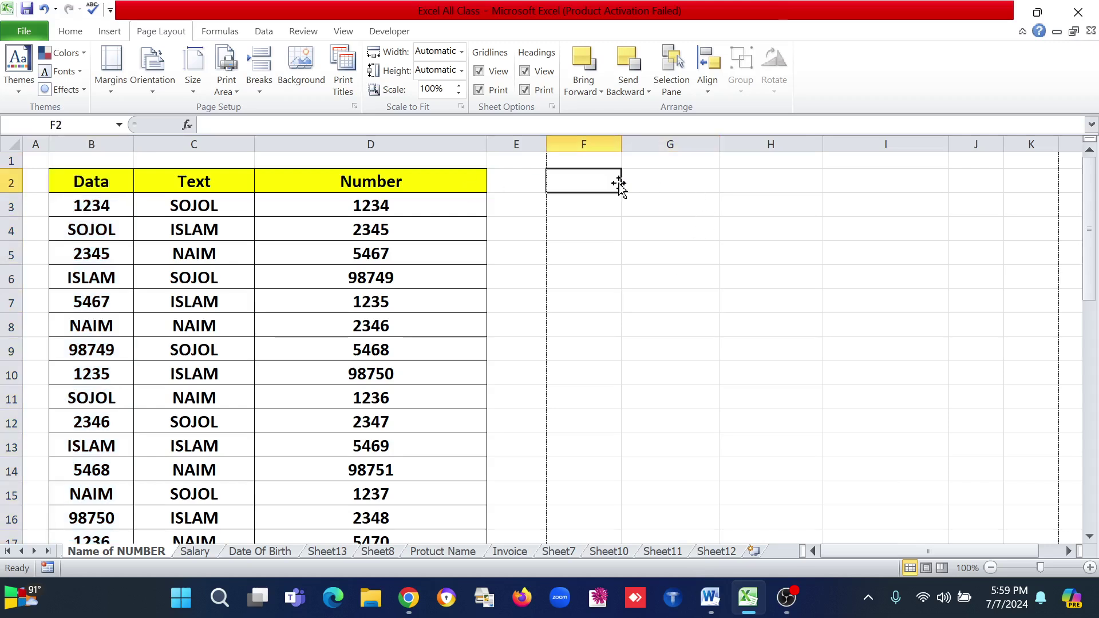
{"action": "left_click", "coordinate": [636, 180]}
{"action": "left_click", "coordinate": [740, 183]}
{"action": "left_click", "coordinate": [710, 228]}
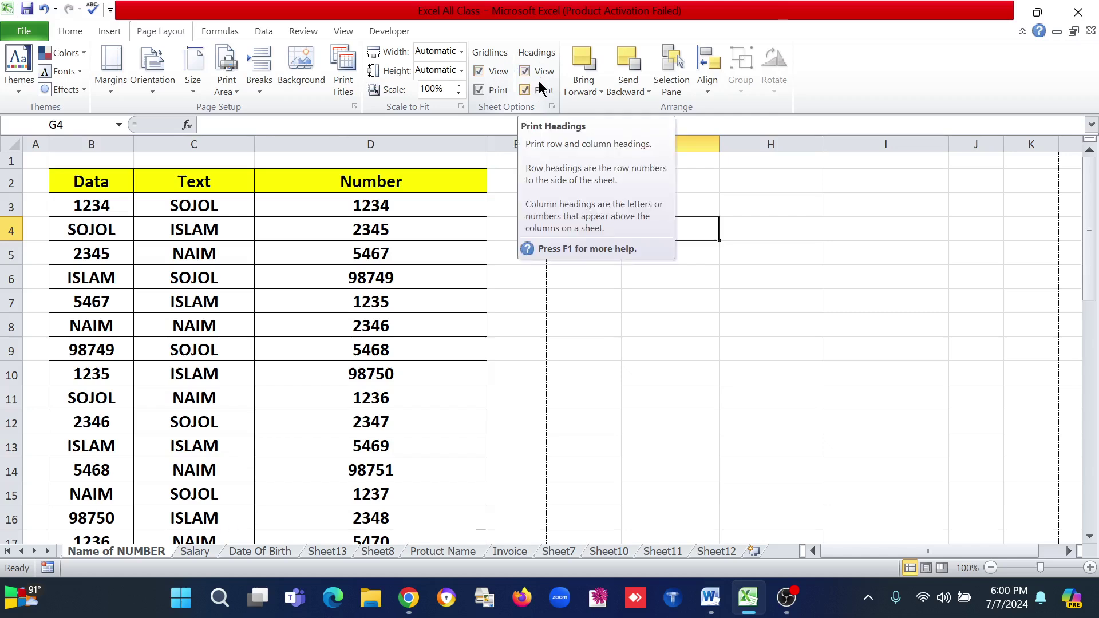
- Hide the worksheet gridlines on screen and remove all borders from the data table in B2:D40
{"action": "left_click", "coordinate": [479, 72]}
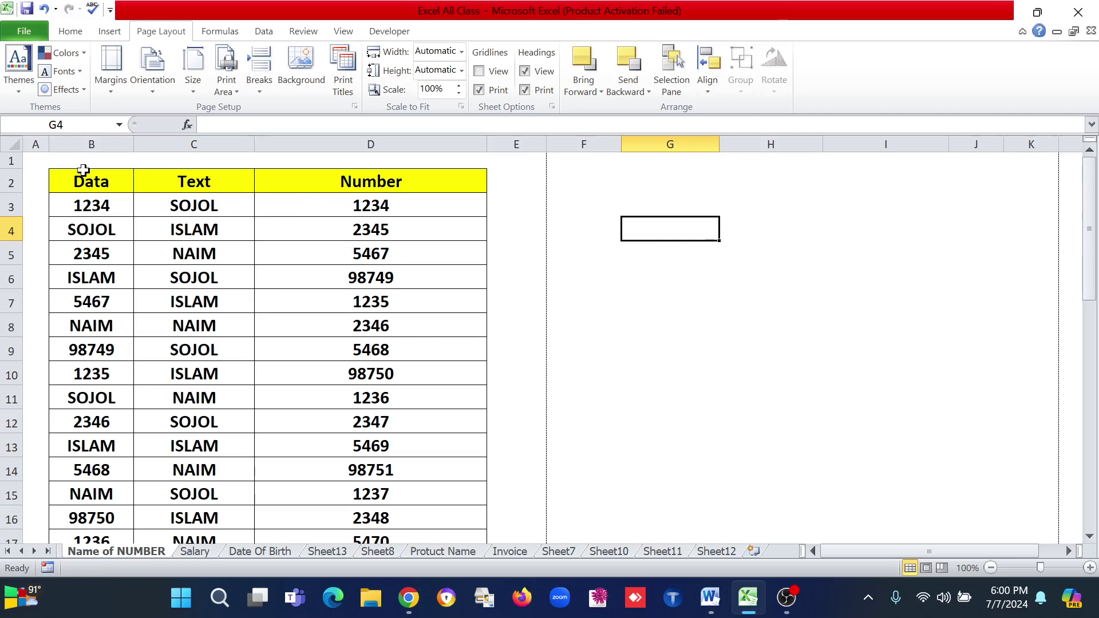
{"action": "left_click_drag", "start_coordinate": [63, 179], "coordinate": [393, 529]}
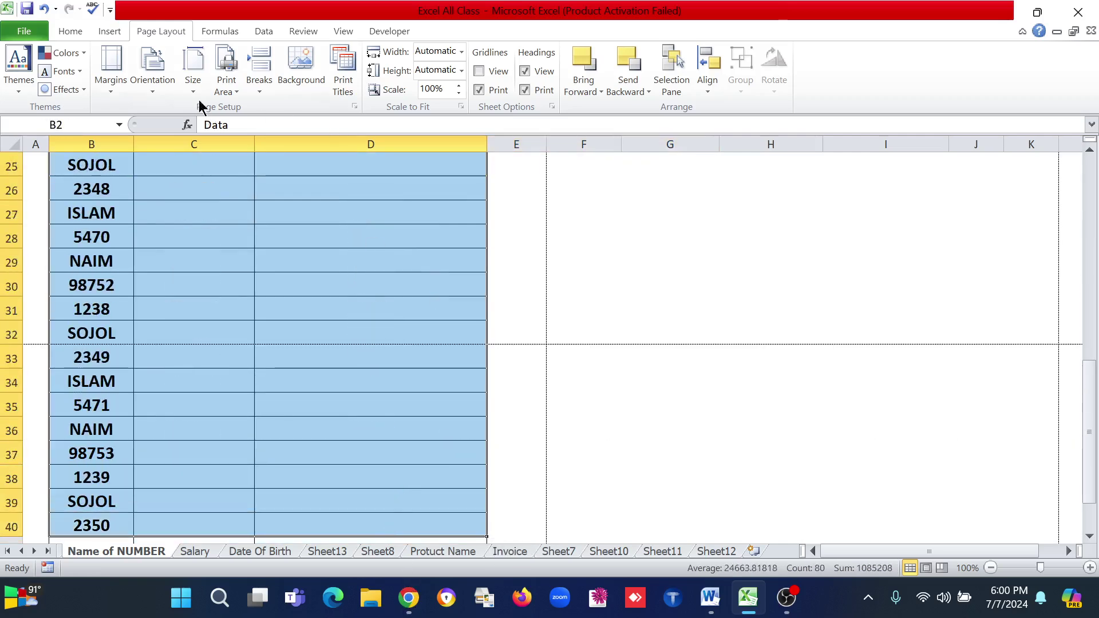
{"action": "left_click", "coordinate": [80, 32]}
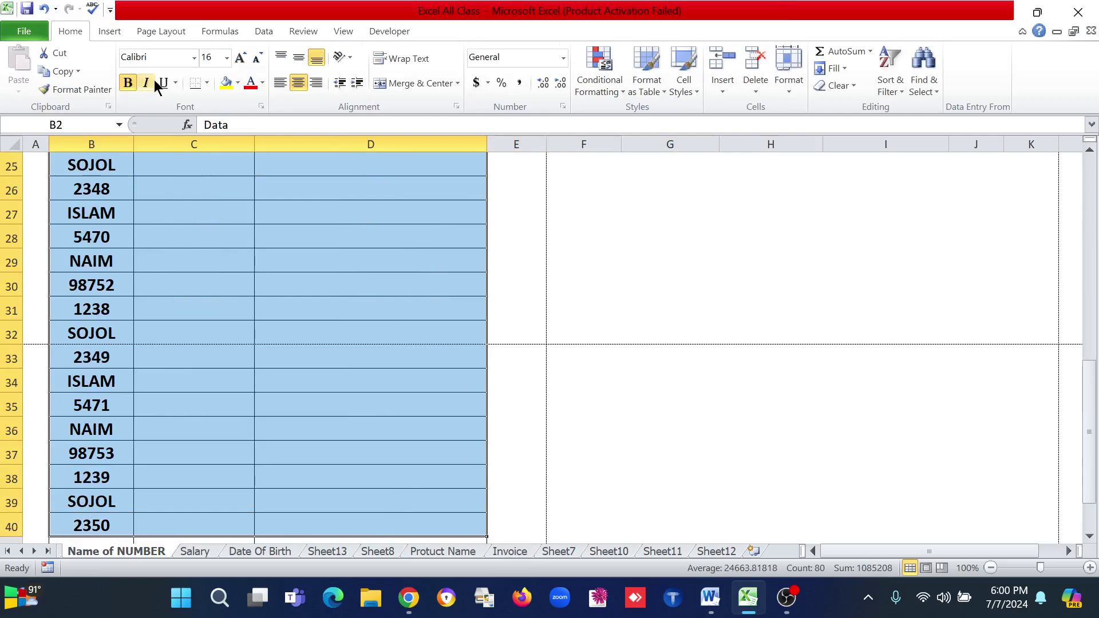
{"action": "left_click", "coordinate": [206, 86]}
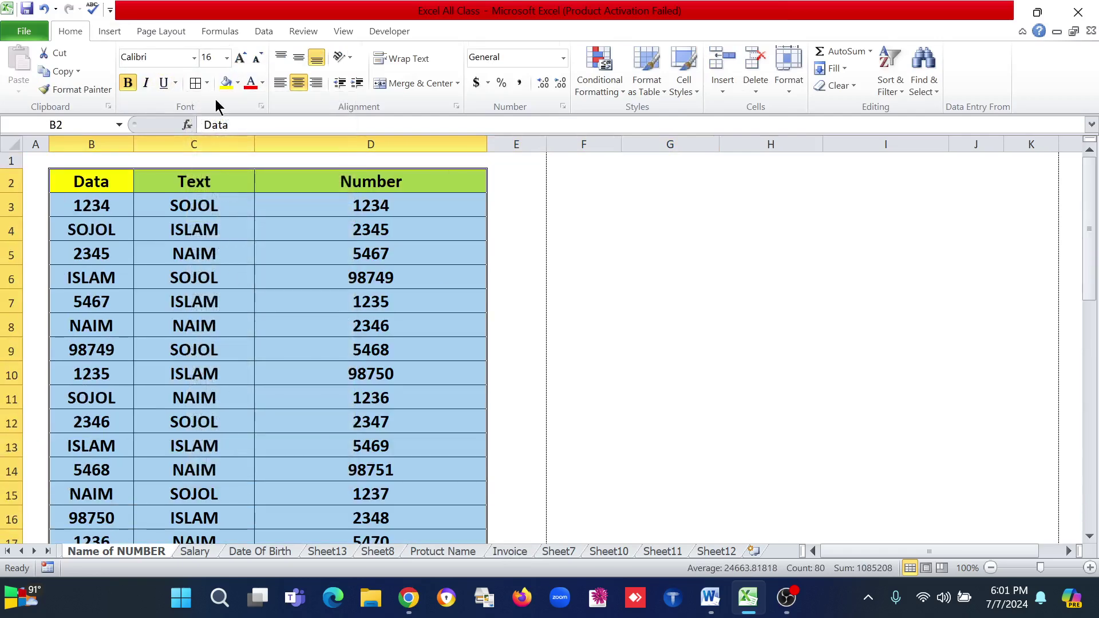
{"action": "left_click", "coordinate": [206, 83]}
{"action": "left_click", "coordinate": [223, 195]}
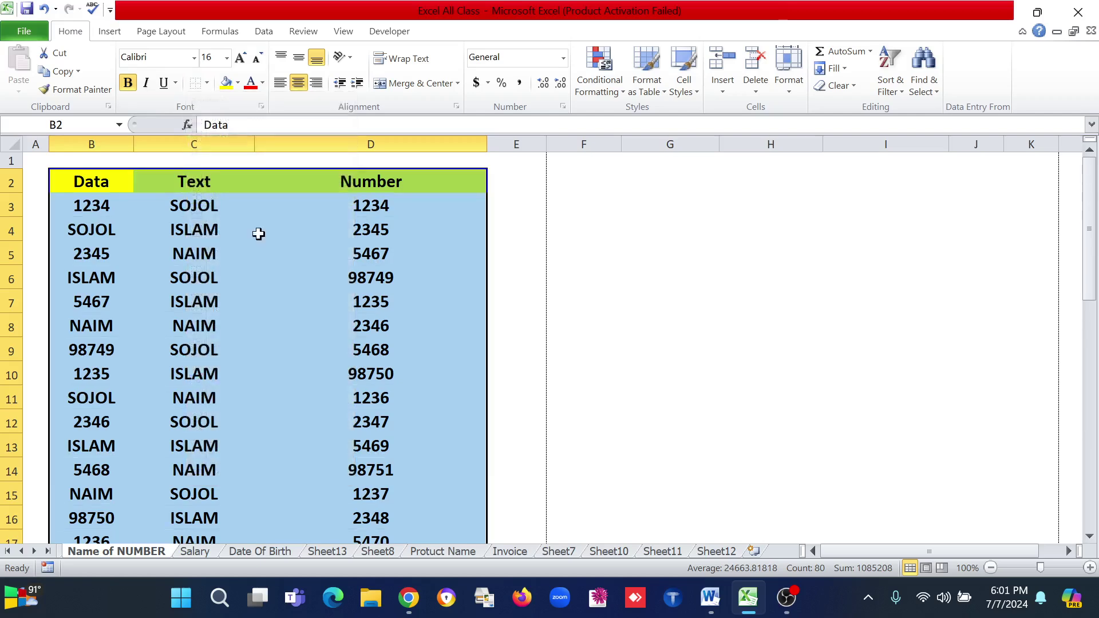
{"action": "left_click", "coordinate": [526, 346]}
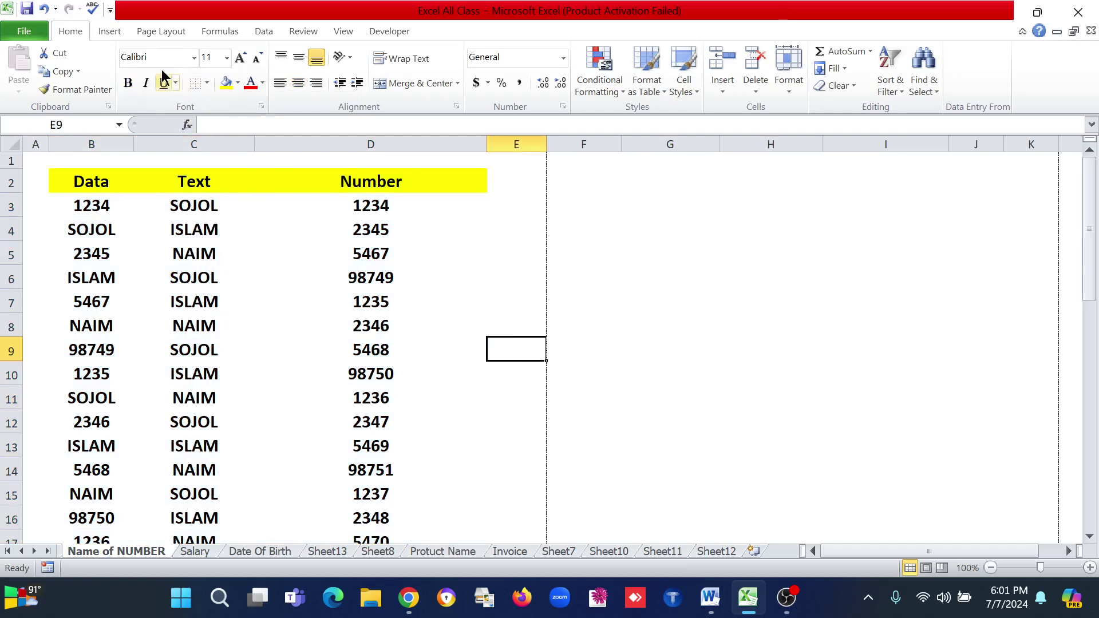
- Show the worksheet gridlines on screen again and check the sheet in the print preview
{"action": "left_click", "coordinate": [146, 35]}
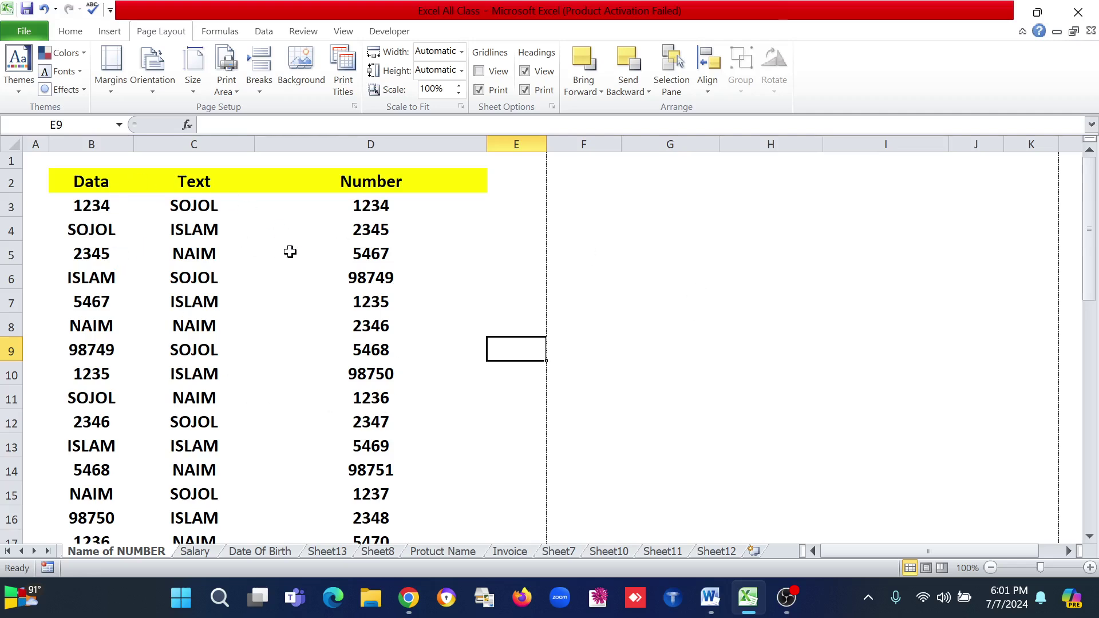
{"action": "left_click", "coordinate": [480, 72]}
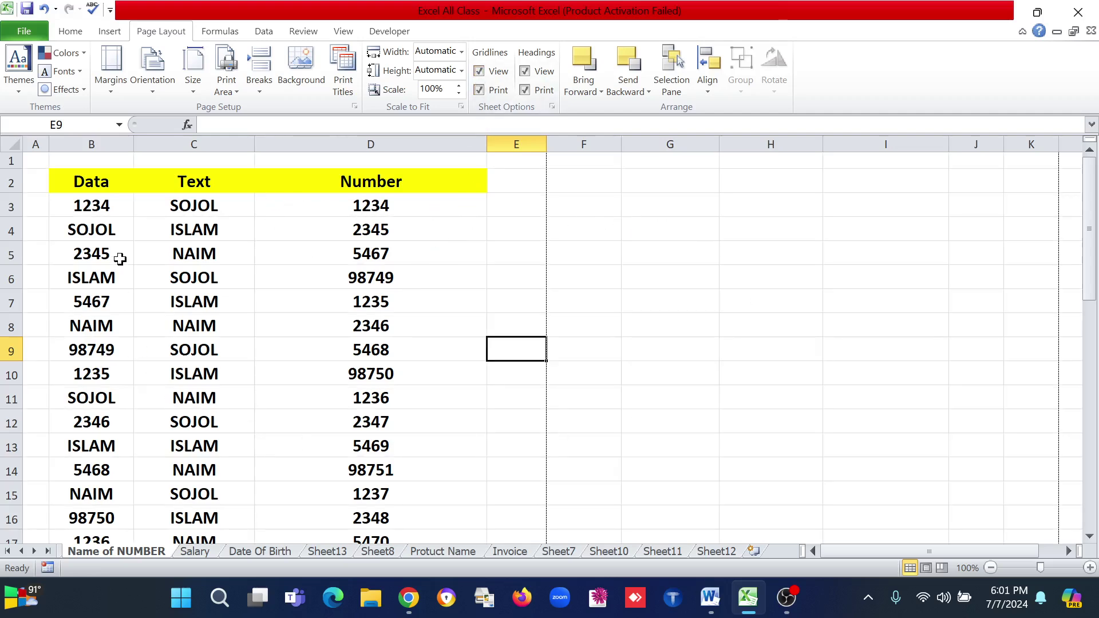
{"action": "left_click", "coordinate": [23, 34]}
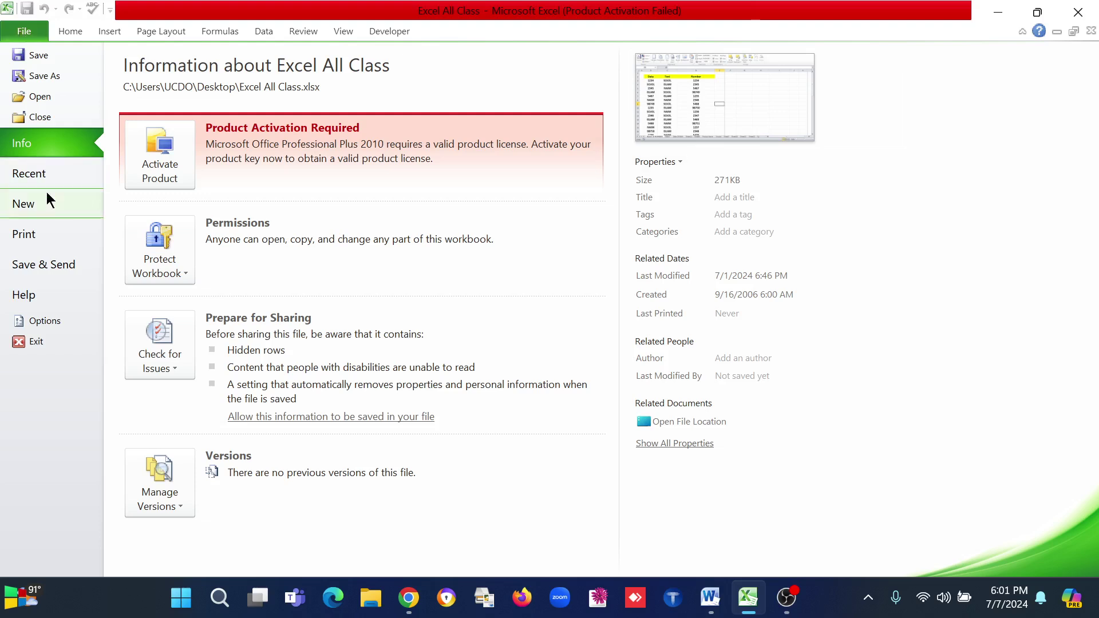
{"action": "left_click", "coordinate": [35, 234]}
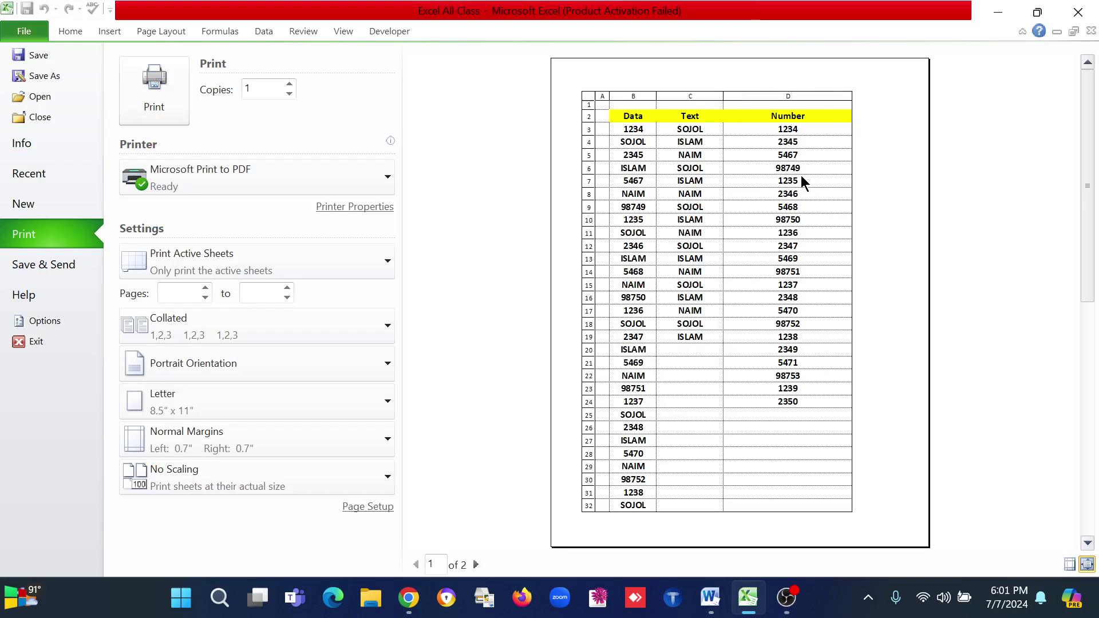
{"action": "left_click", "coordinate": [35, 341]}
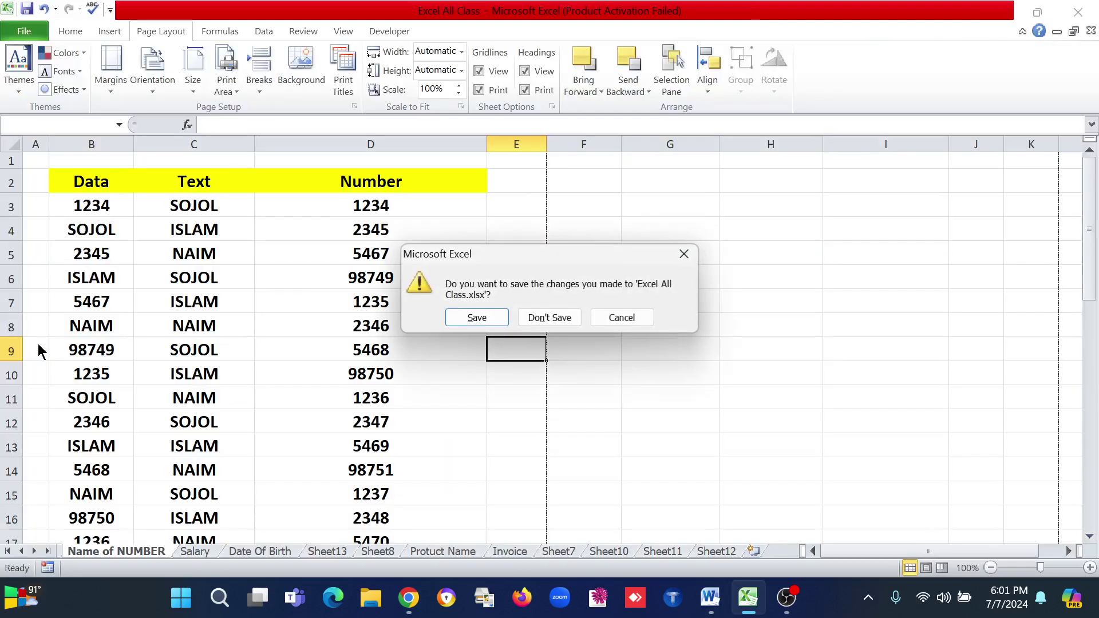
{"action": "left_click", "coordinate": [629, 316]}
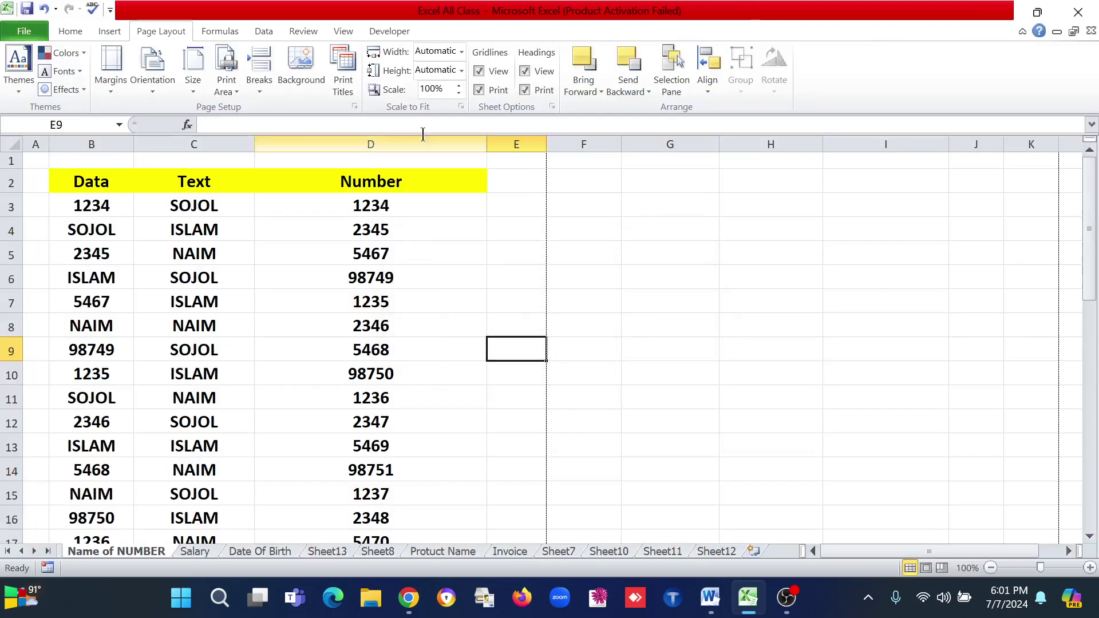
- Hide the gridlines on screen while leaving gridline printing on, and check the sheet in the print preview
{"action": "left_click", "coordinate": [481, 72]}
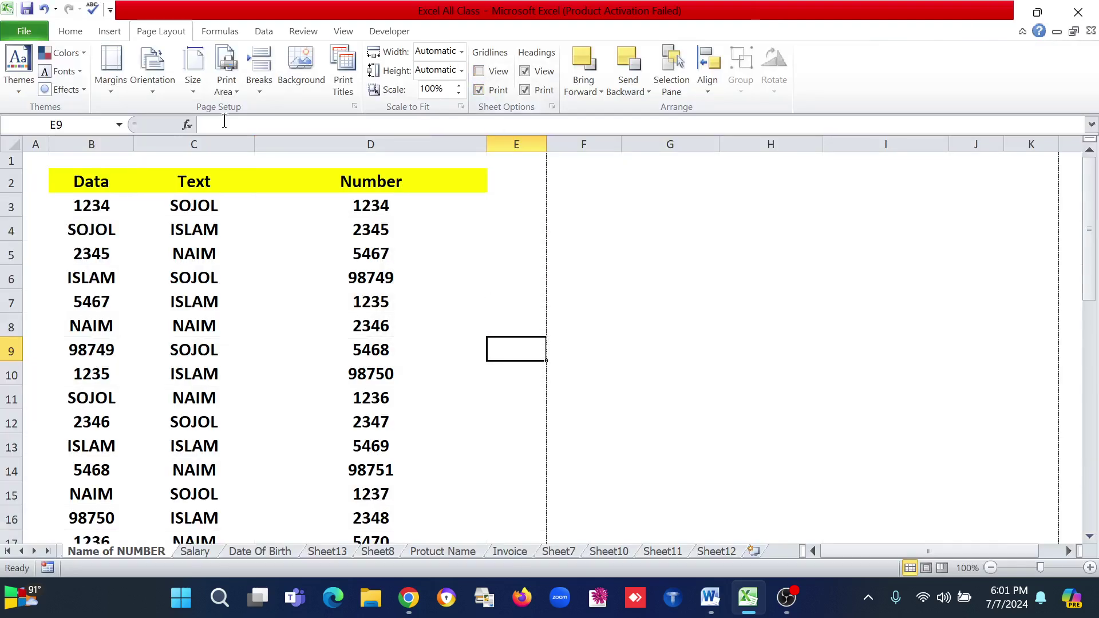
{"action": "left_click", "coordinate": [24, 31]}
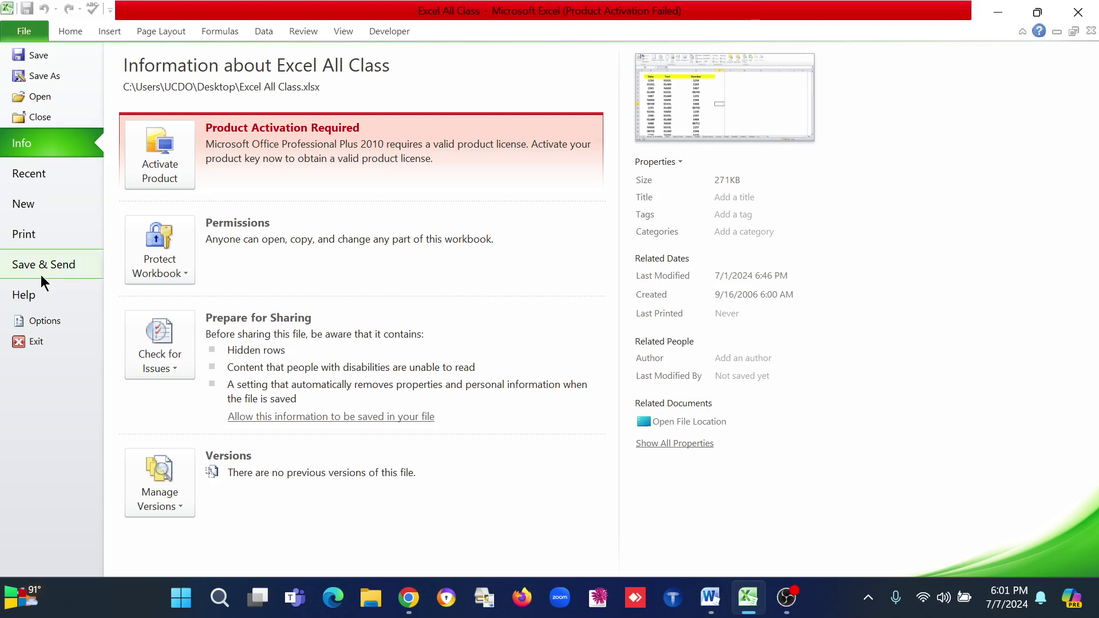
{"action": "left_click", "coordinate": [21, 236]}
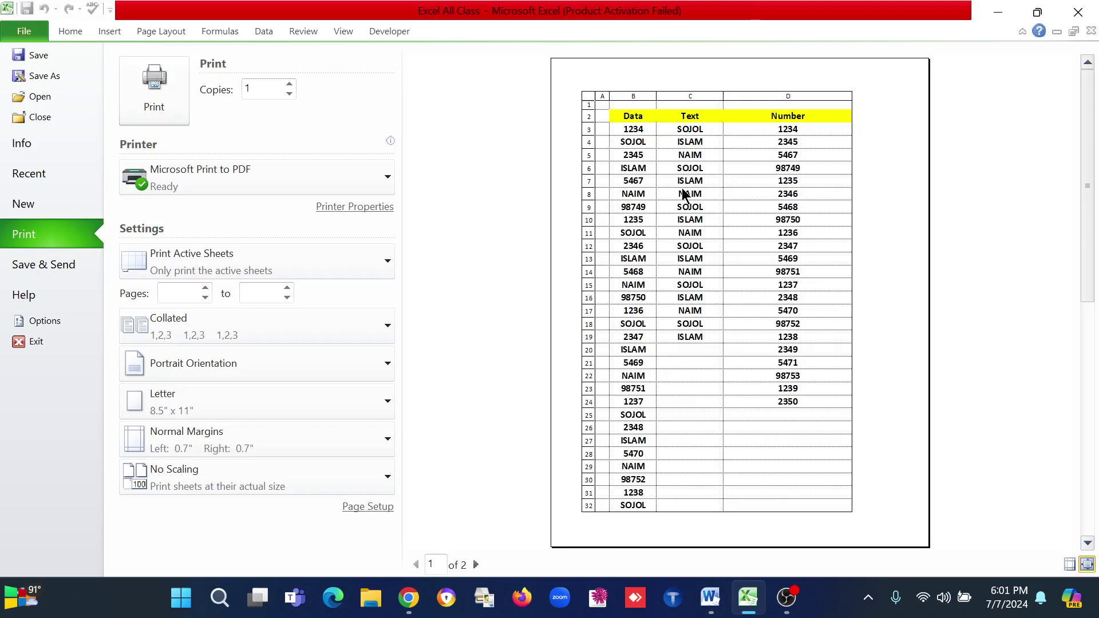
{"action": "left_click", "coordinate": [31, 342]}
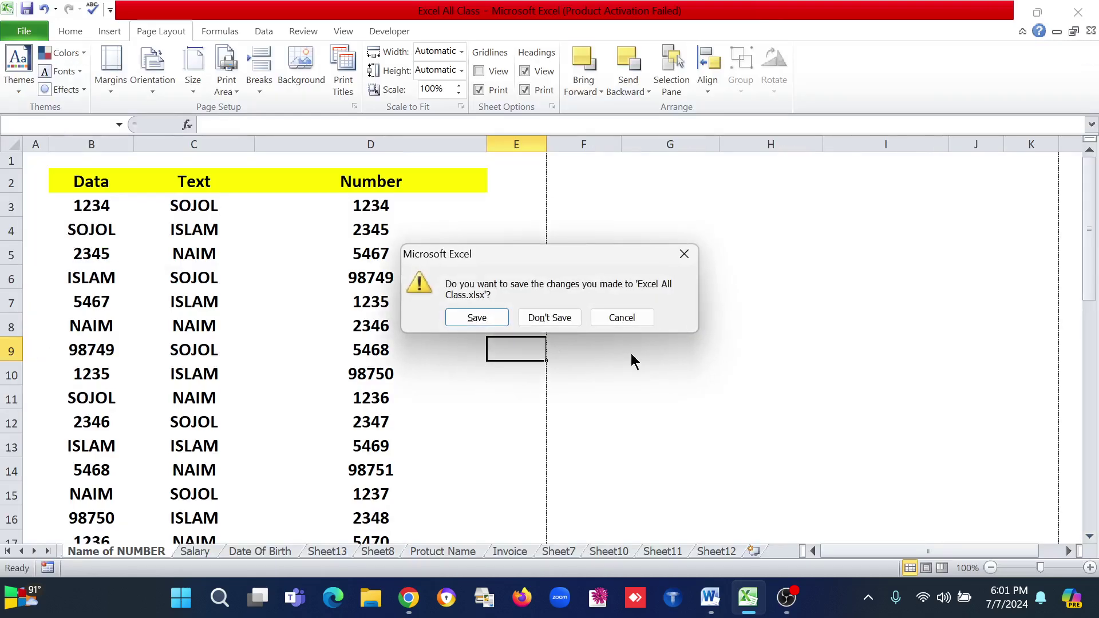
{"action": "left_click", "coordinate": [637, 318]}
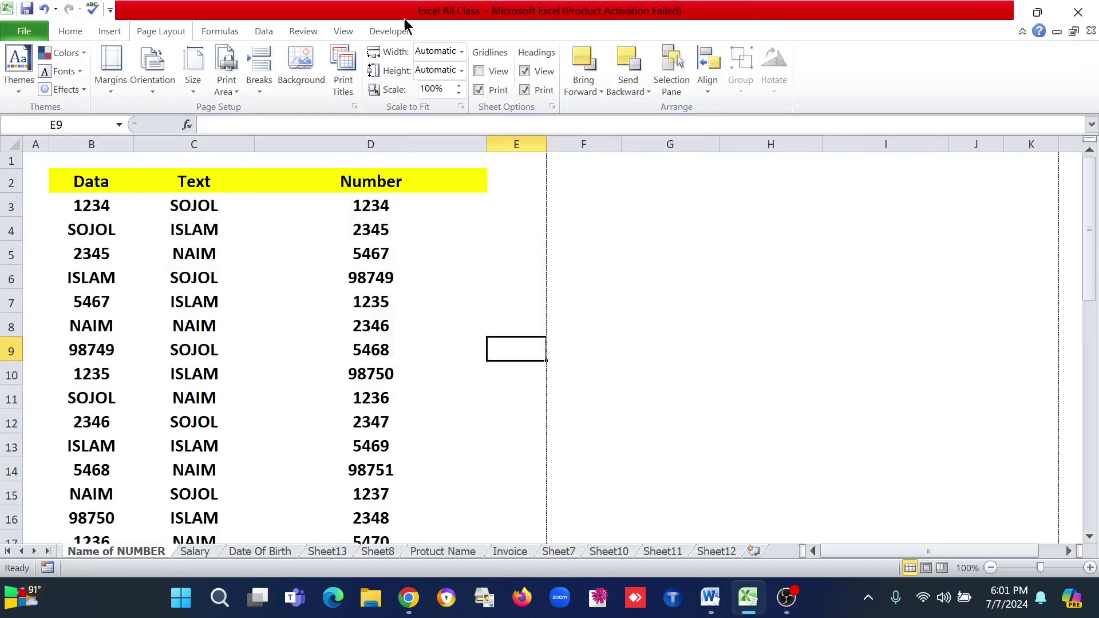
- Check the print preview with gridline printing turned off, and turn gridline printing back on after returning to the sheet
{"action": "left_click", "coordinate": [481, 91]}
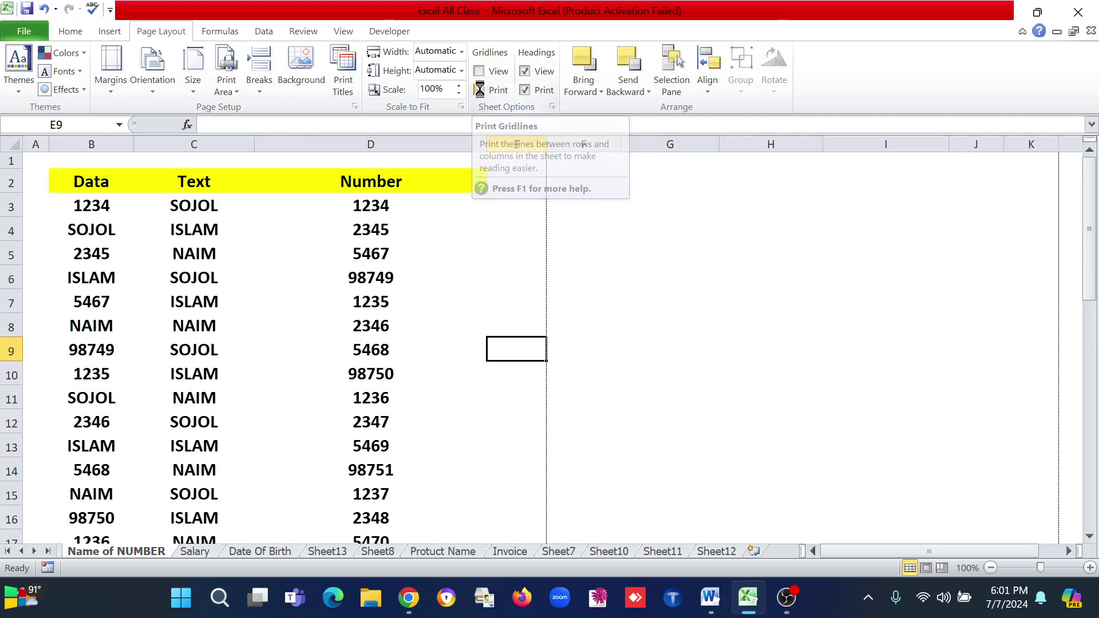
{"action": "left_click", "coordinate": [24, 35]}
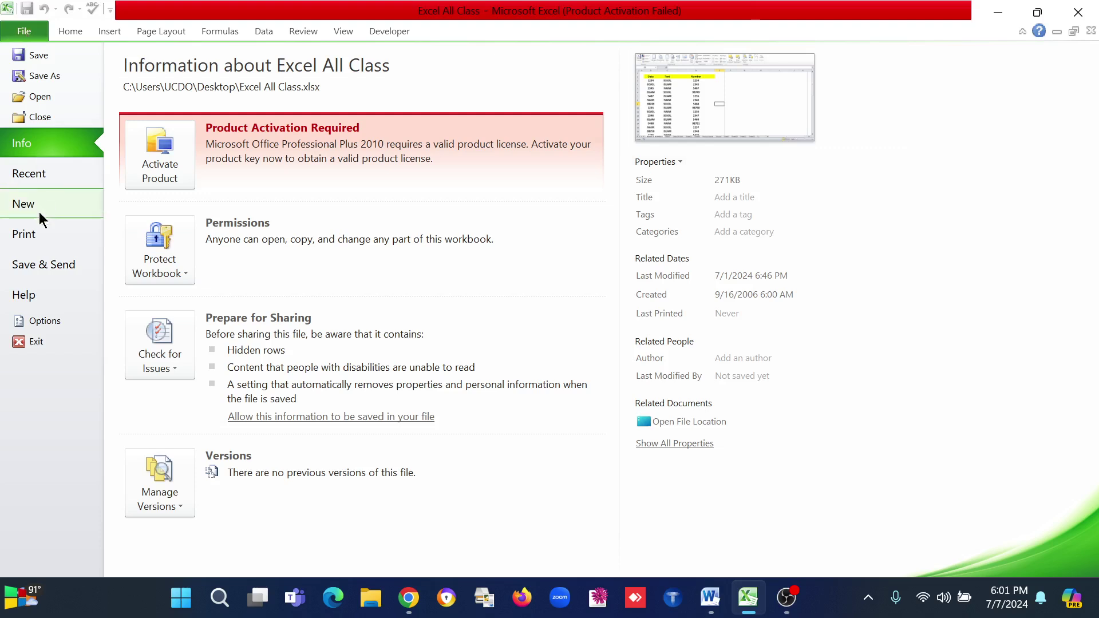
{"action": "left_click", "coordinate": [33, 233]}
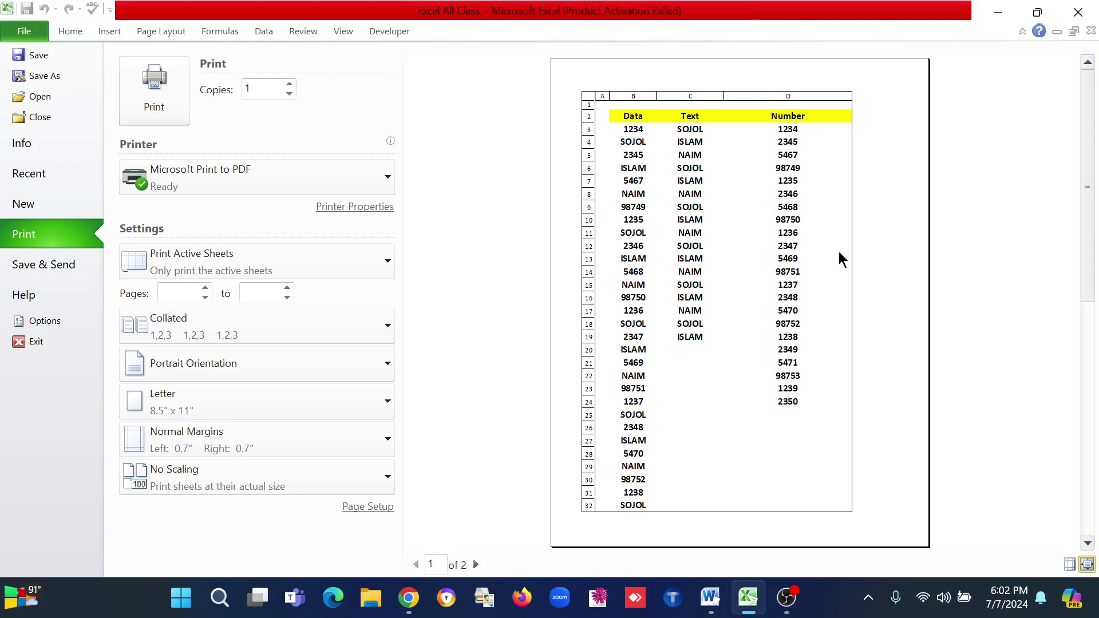
{"action": "left_click", "coordinate": [22, 341]}
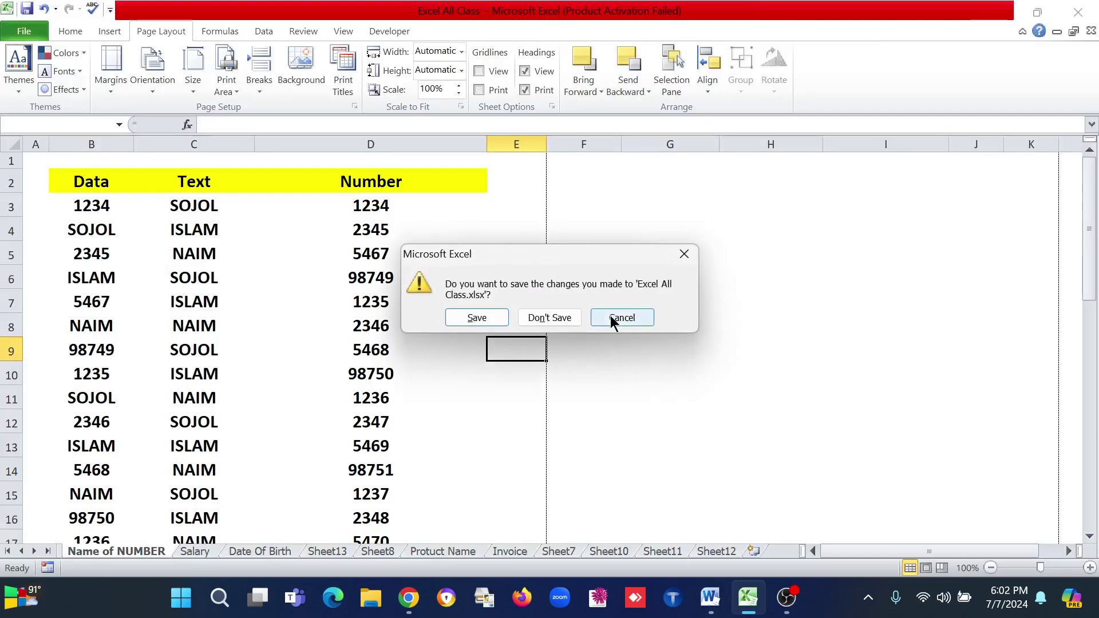
{"action": "left_click", "coordinate": [649, 313]}
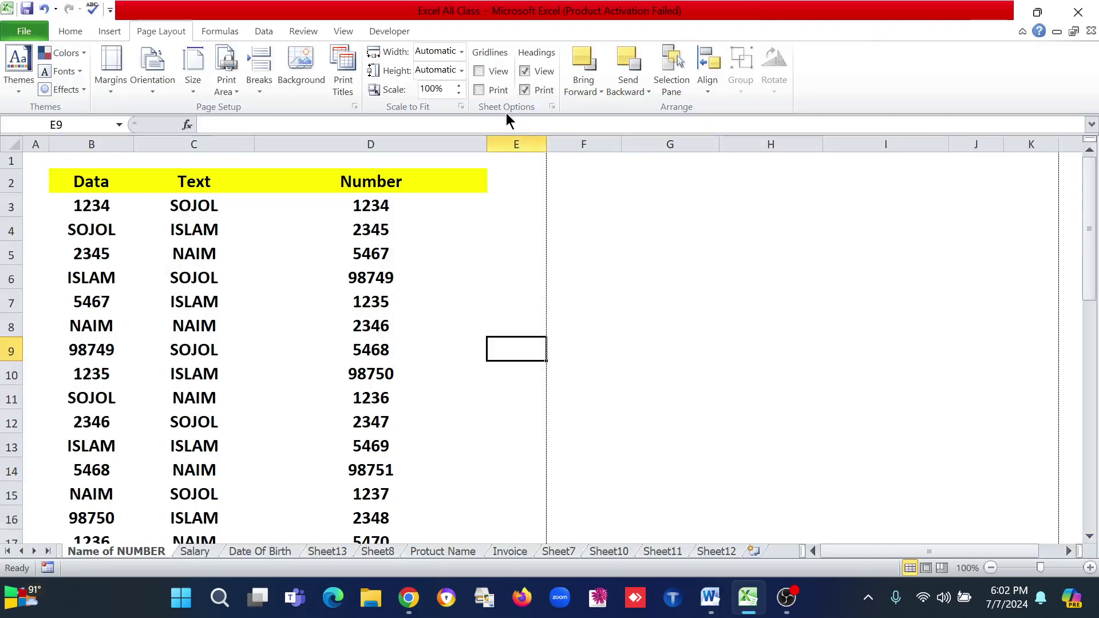
{"action": "left_click", "coordinate": [484, 95]}
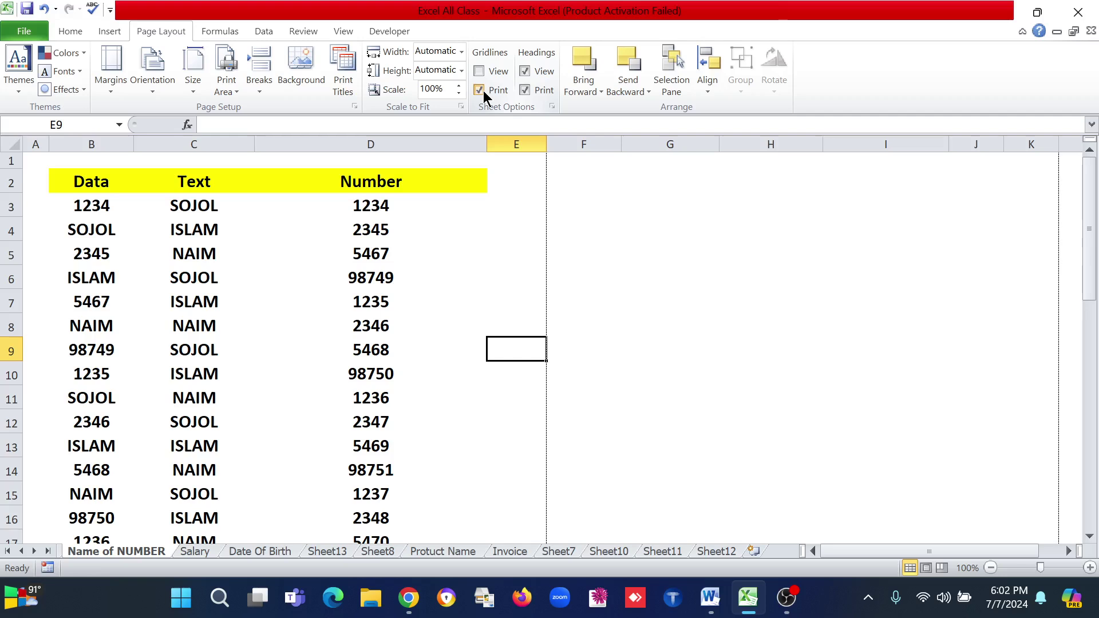
- Hide the row and column headings on screen while leaving heading printing on, check the print preview, and return to cell D9
{"action": "left_click", "coordinate": [525, 71]}
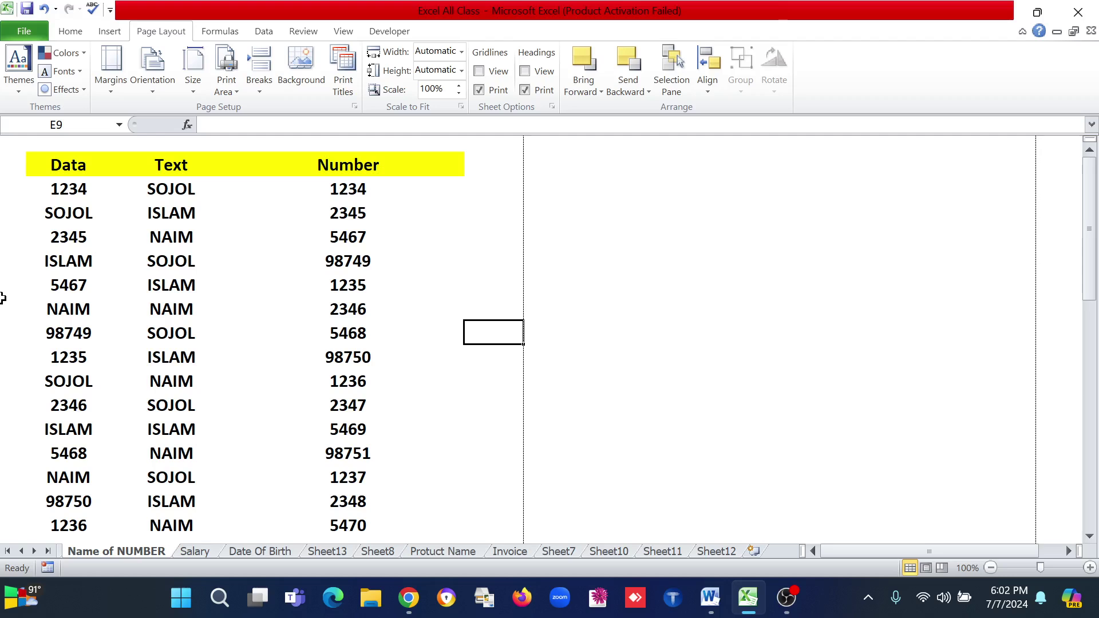
{"action": "left_click", "coordinate": [25, 27]}
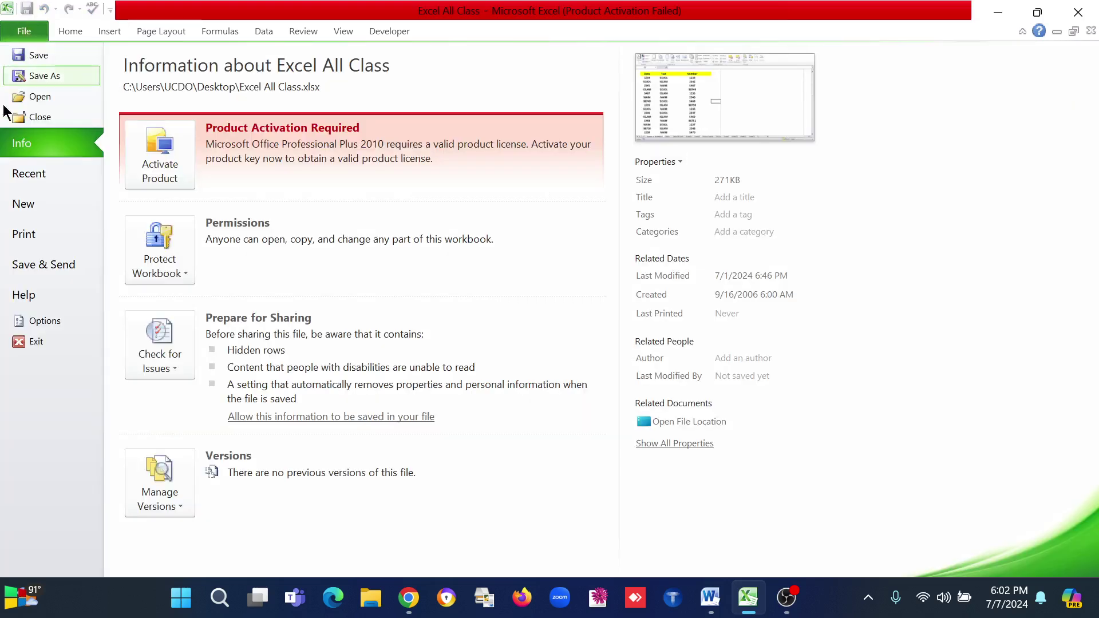
{"action": "left_click", "coordinate": [24, 236]}
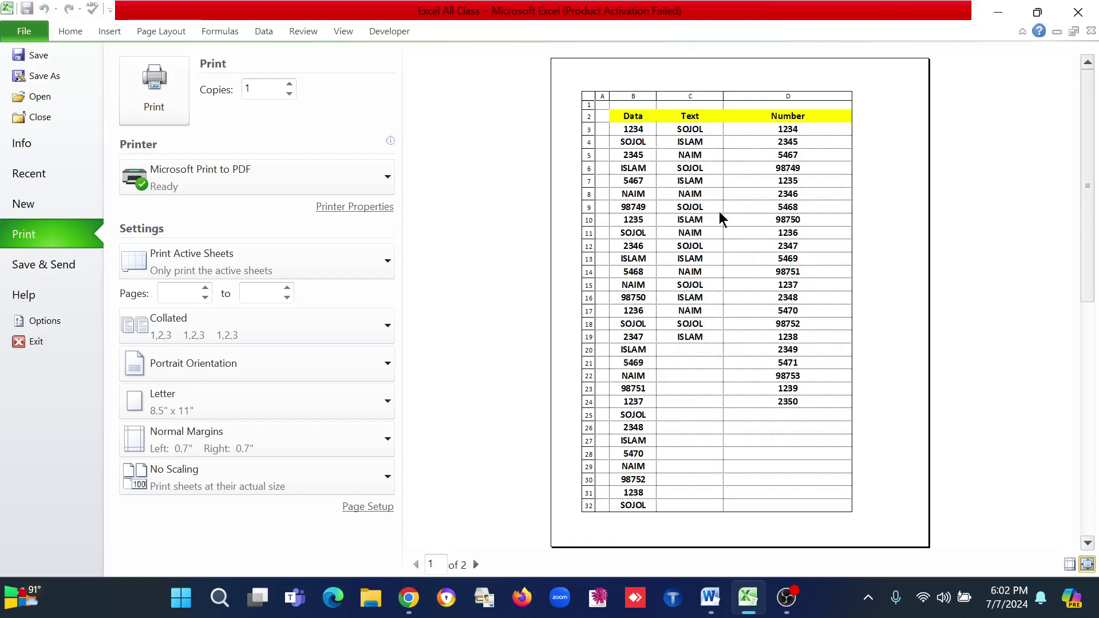
{"action": "left_click", "coordinate": [28, 342]}
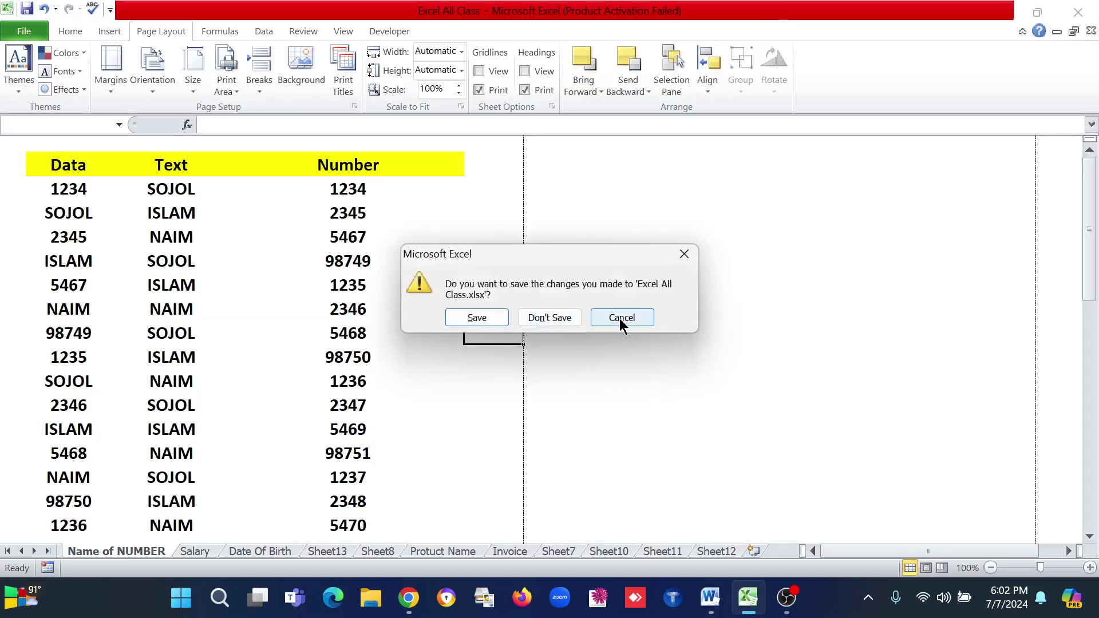
{"action": "left_click", "coordinate": [620, 319]}
{"action": "left_click", "coordinate": [348, 325]}
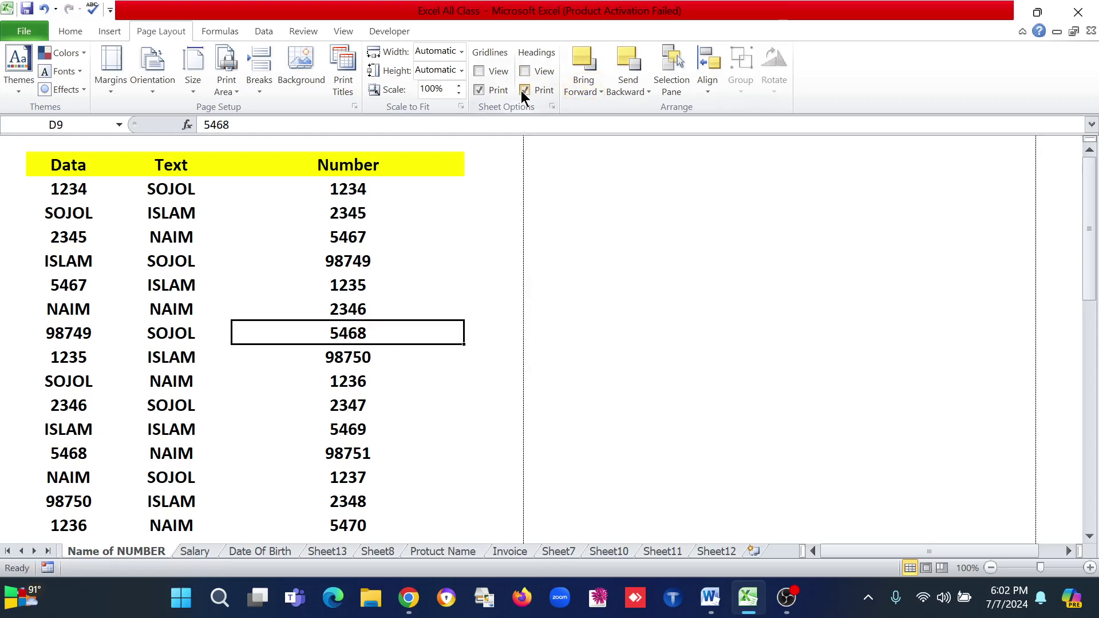
- Check the print preview with heading printing turned off and gridline printing on, and return to the sheet
{"action": "left_click", "coordinate": [23, 31]}
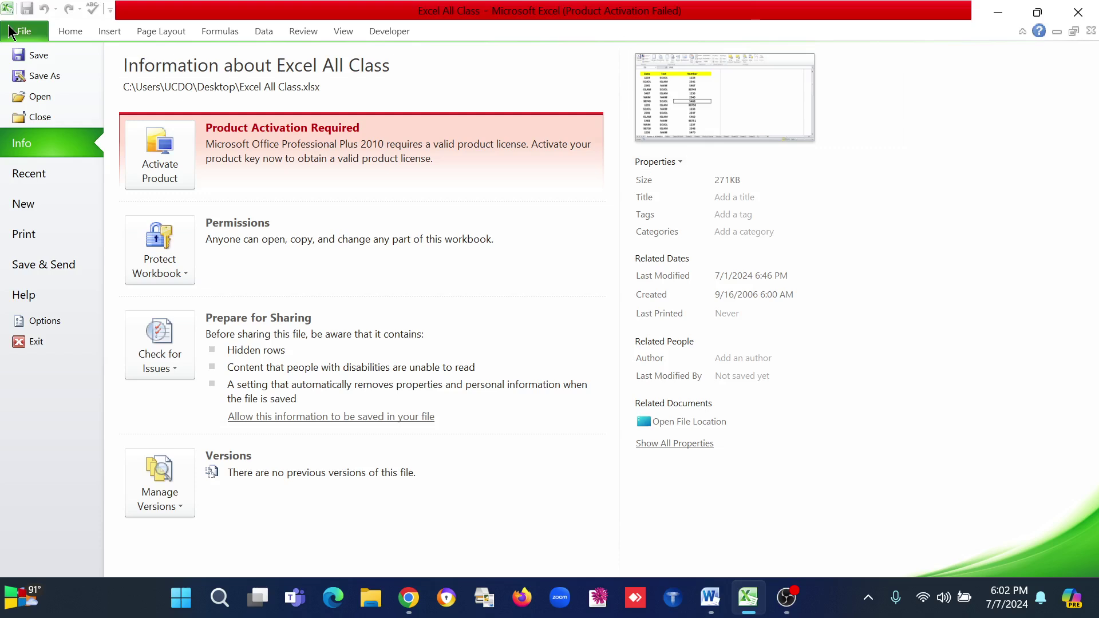
{"action": "left_click", "coordinate": [33, 233]}
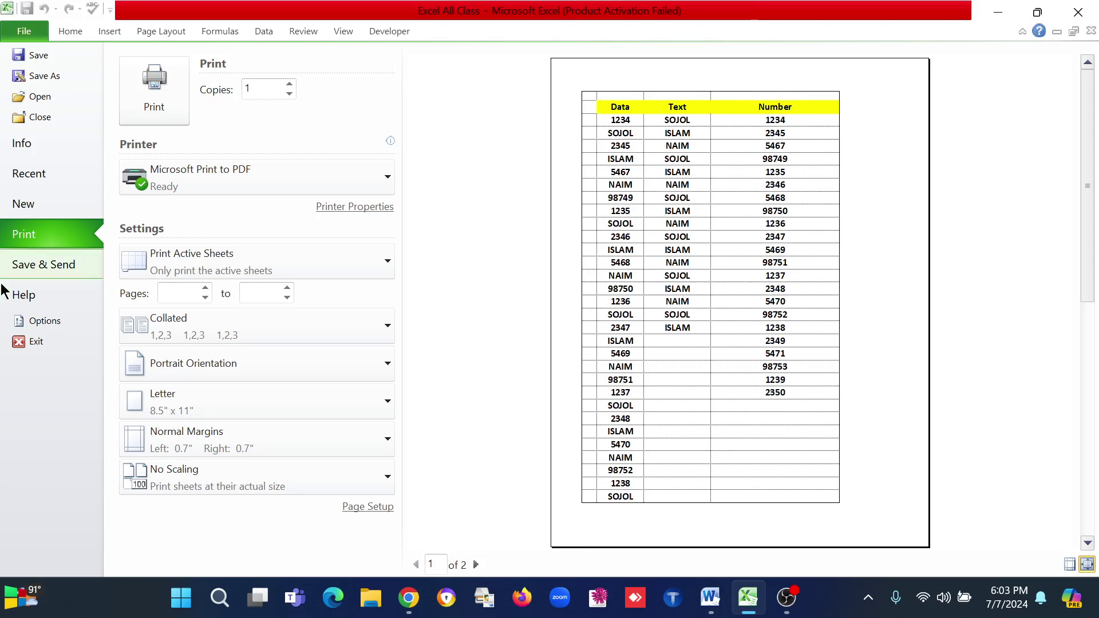
{"action": "left_click", "coordinate": [34, 343]}
{"action": "left_click", "coordinate": [640, 318]}
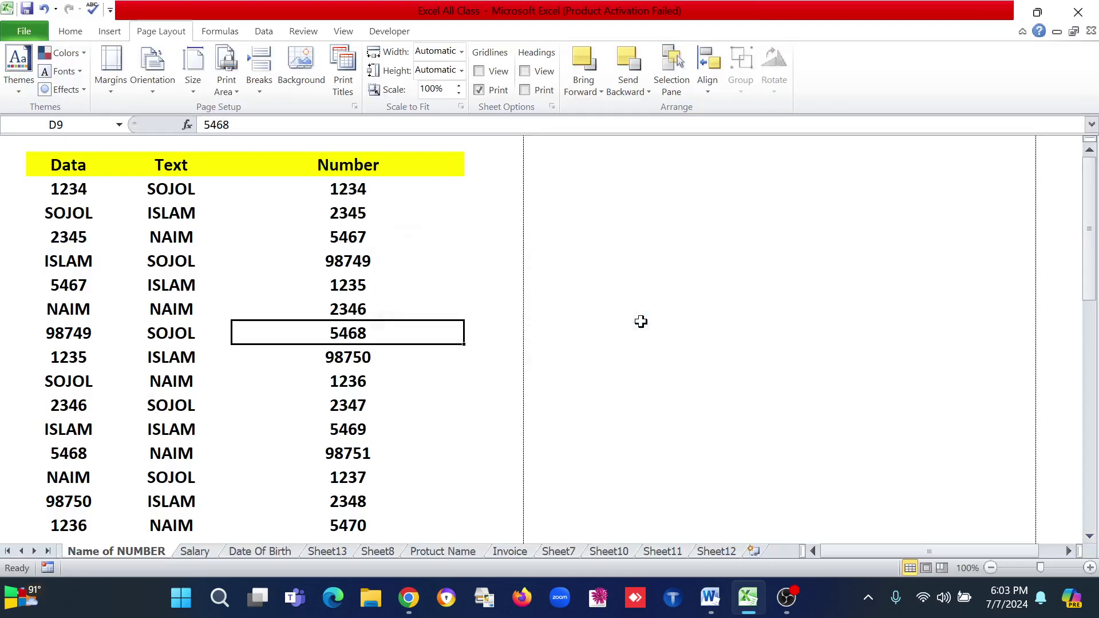
- Show the headings and gridlines on screen again and turn heading printing back on
{"action": "left_click", "coordinate": [540, 78]}
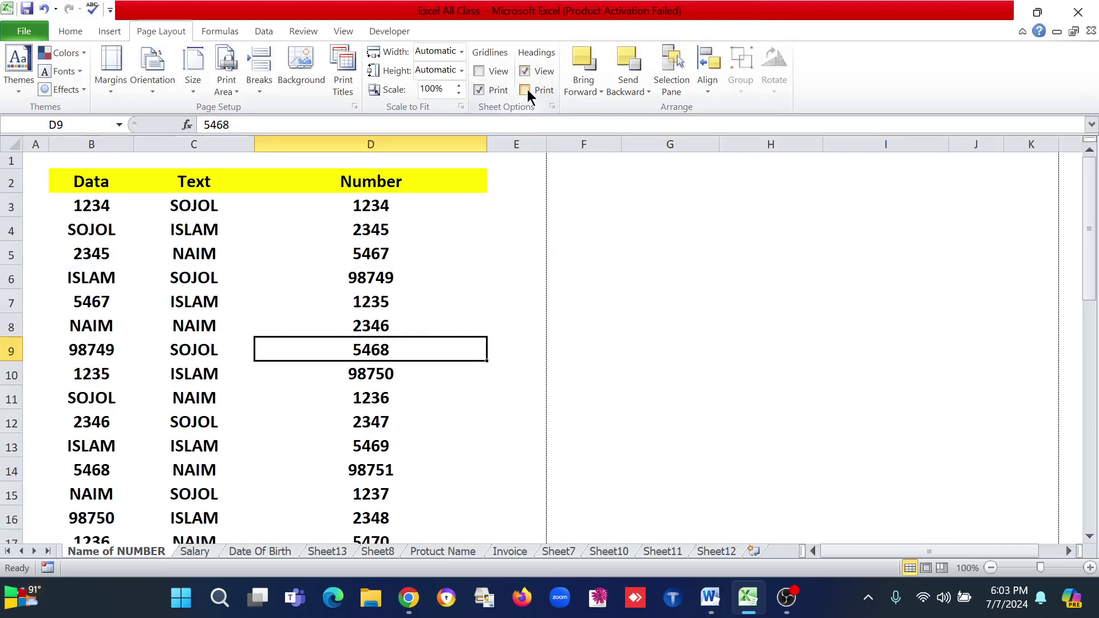
{"action": "left_click", "coordinate": [482, 70]}
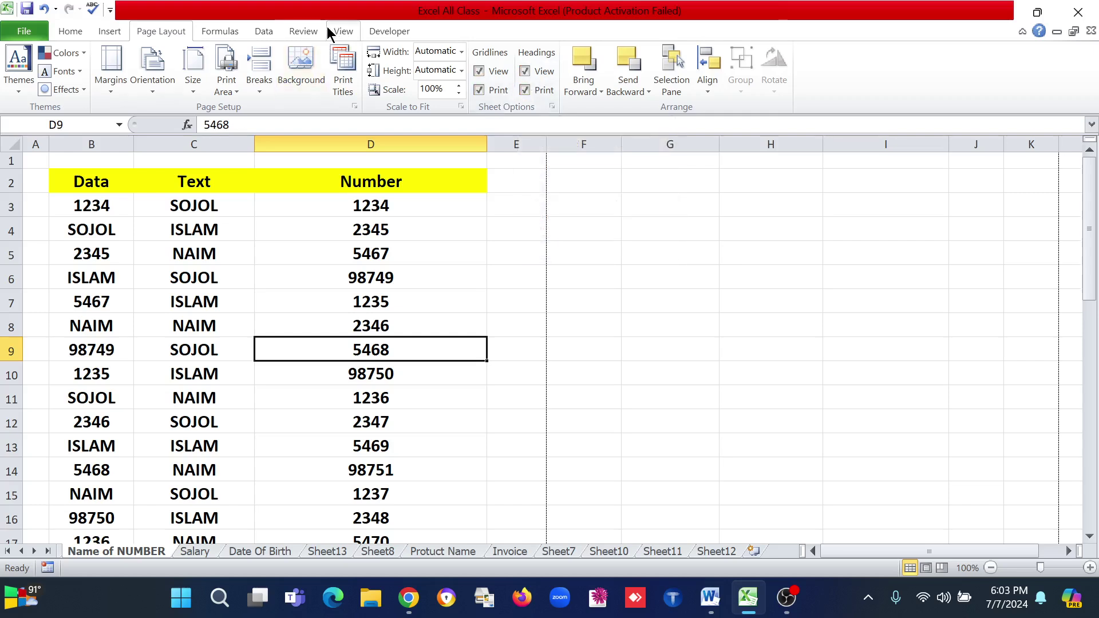
- Hide the headings and gridlines with the workbook's view options, and show both again
{"action": "left_click", "coordinate": [344, 32]}
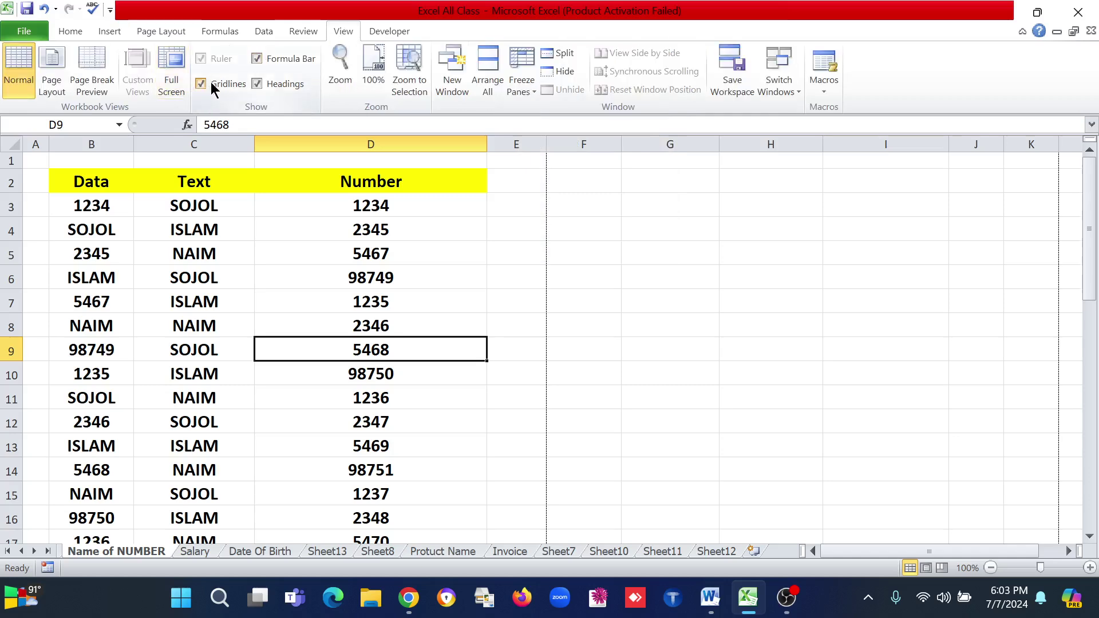
{"action": "left_click", "coordinate": [279, 86]}
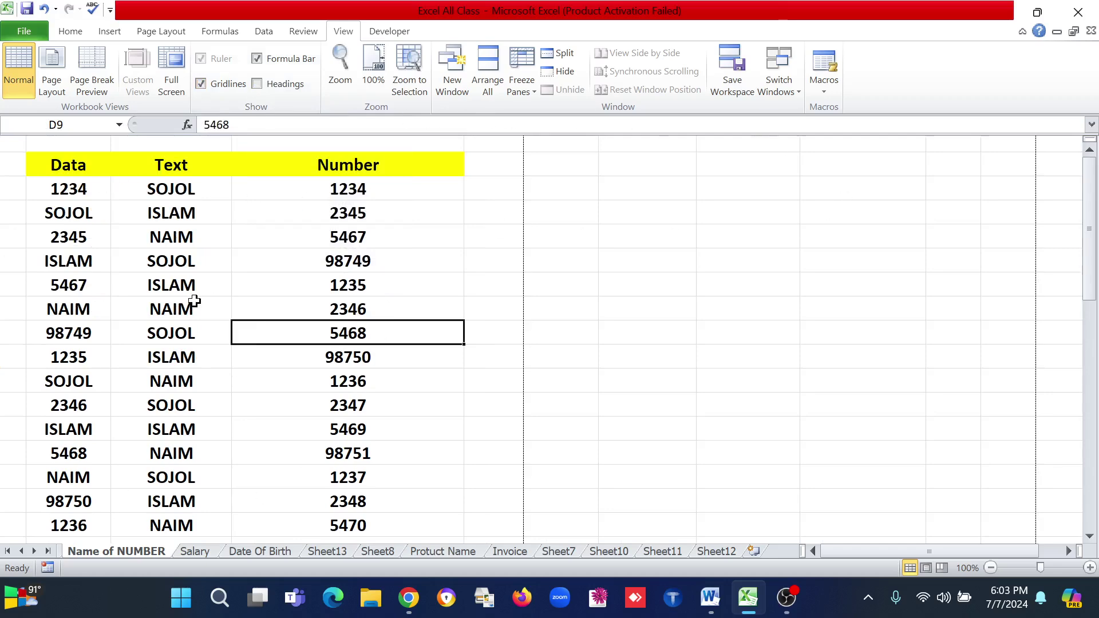
{"action": "left_click", "coordinate": [200, 82]}
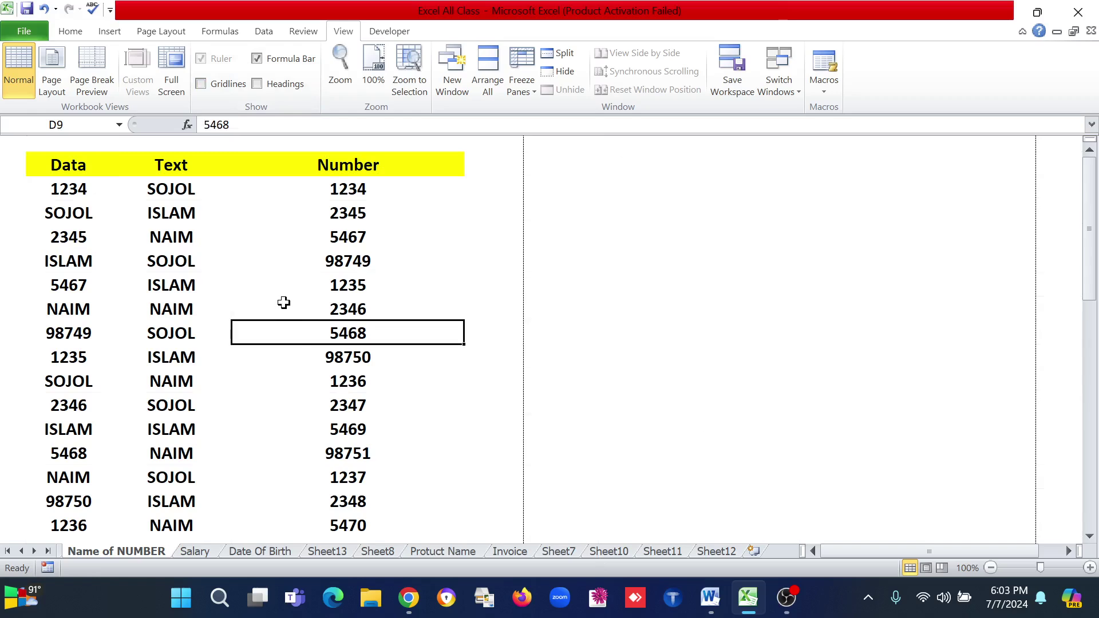
{"action": "left_click", "coordinate": [233, 86]}
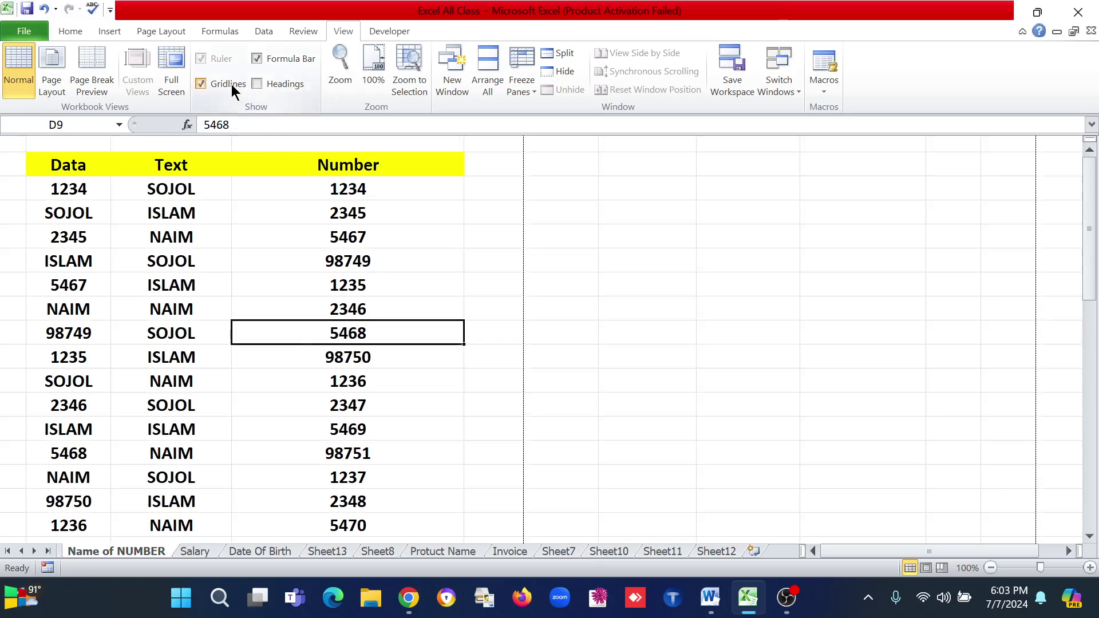
{"action": "left_click", "coordinate": [270, 88]}
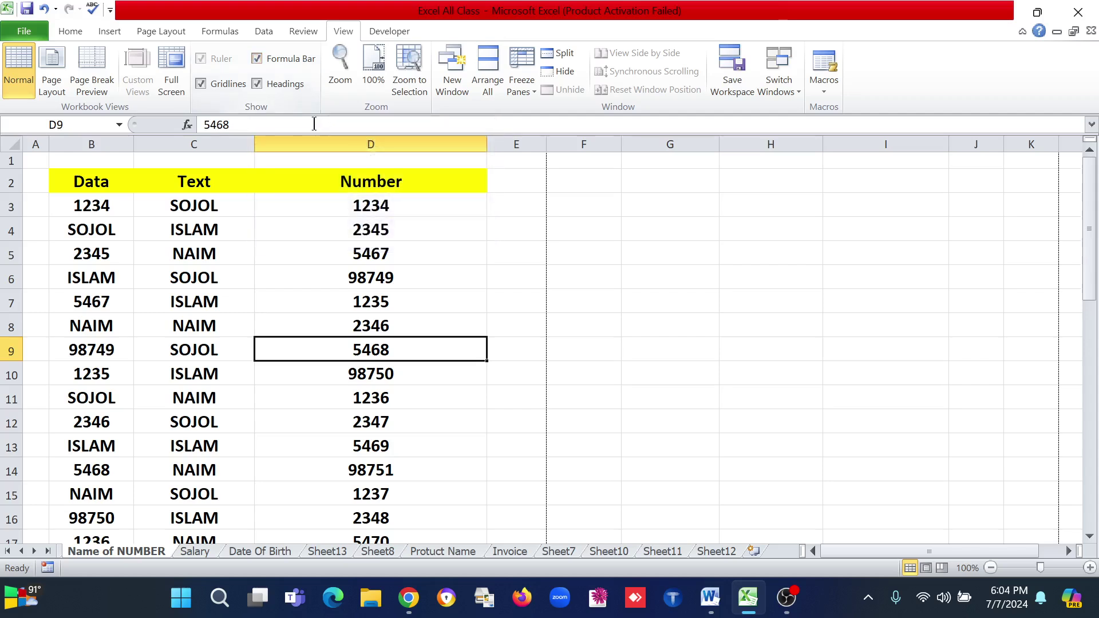
- Examine the content of cell D9 in the formula bar and leave it without editing
{"action": "left_click", "coordinate": [201, 122]}
{"action": "double_click", "coordinate": [202, 122]}
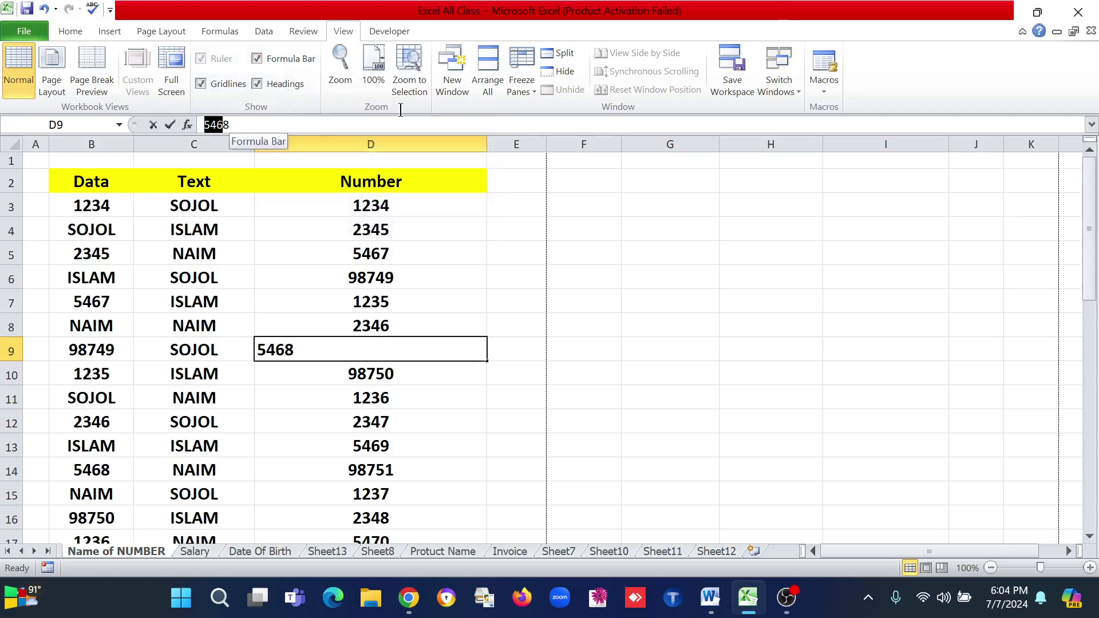
{"action": "left_click", "coordinate": [274, 125]}
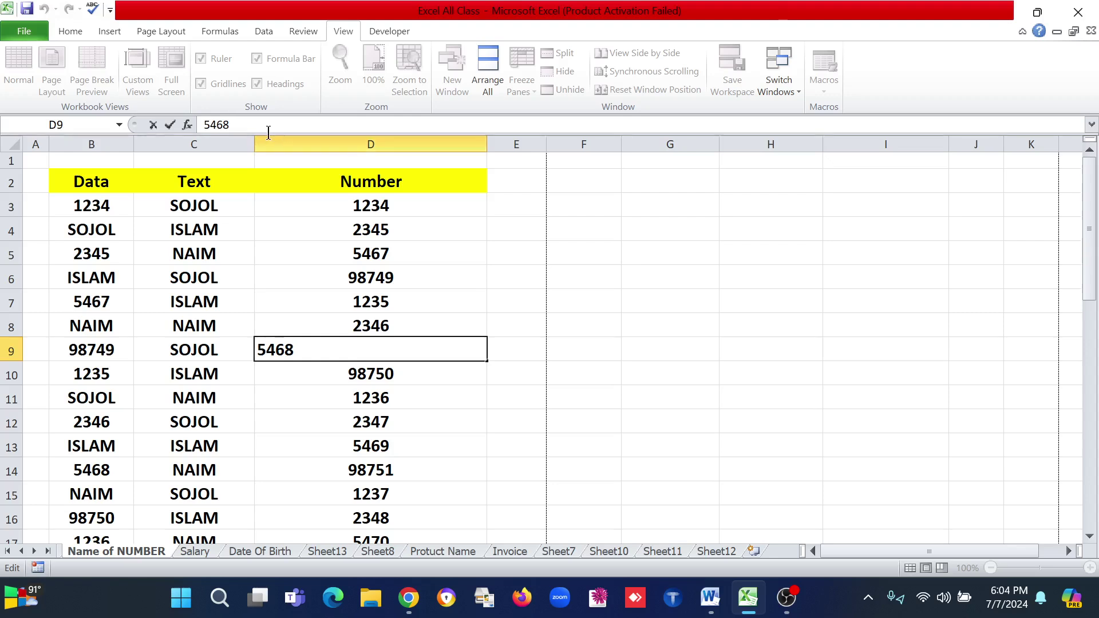
{"action": "left_click", "coordinate": [517, 248]}
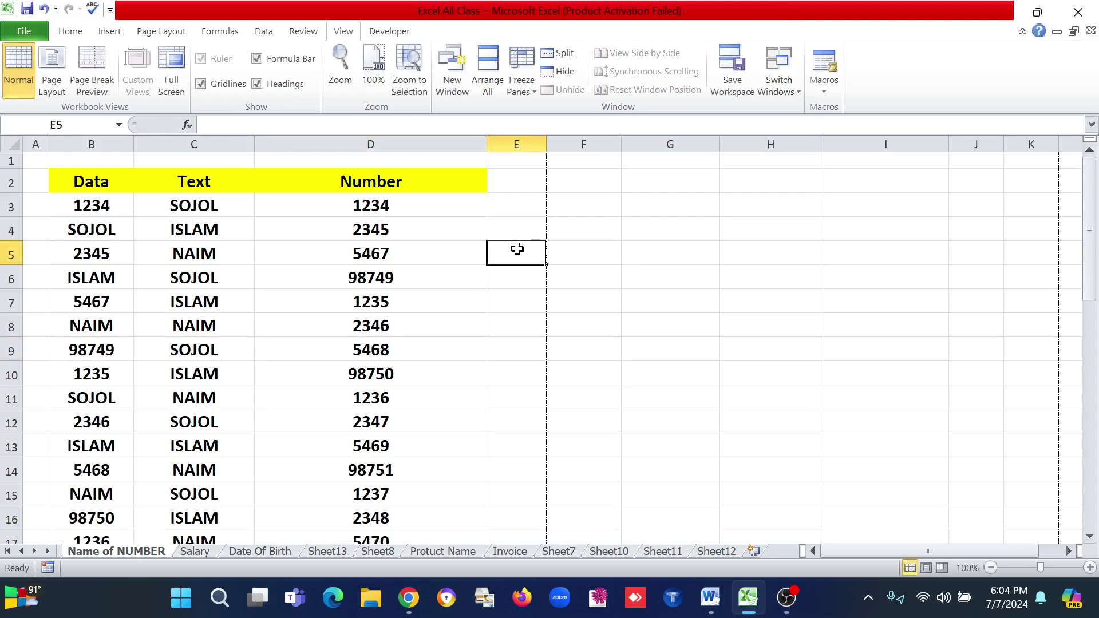
- Hide the formula bar, show it again, and try it on an empty cell before selecting D9
{"action": "left_click", "coordinate": [257, 59]}
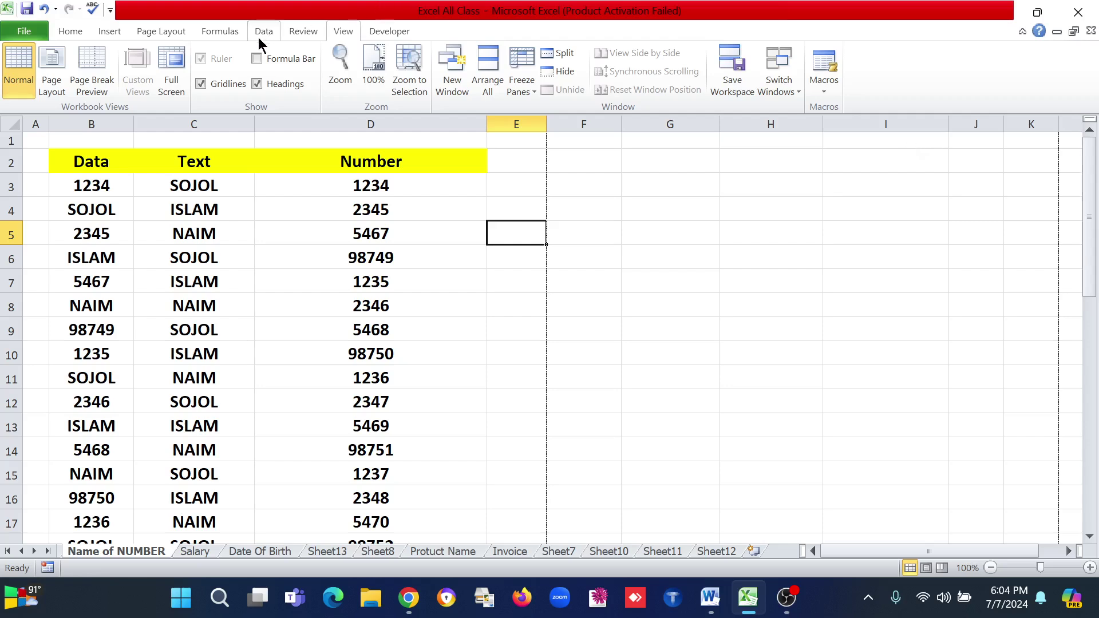
{"action": "left_click", "coordinate": [268, 63]}
{"action": "left_click", "coordinate": [229, 123]}
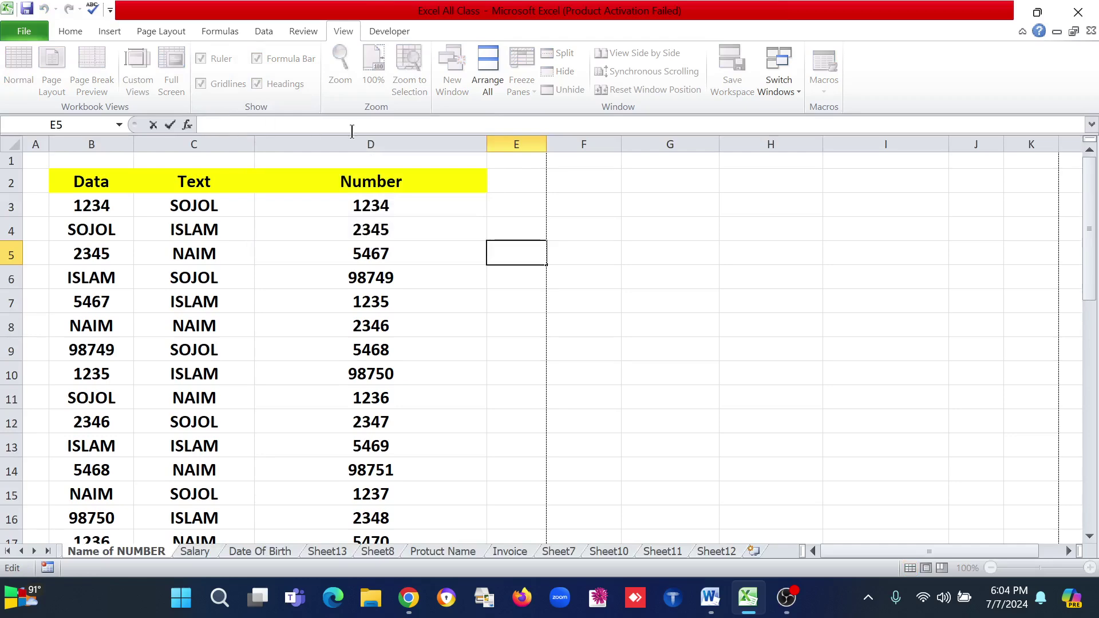
{"action": "left_click", "coordinate": [490, 328]}
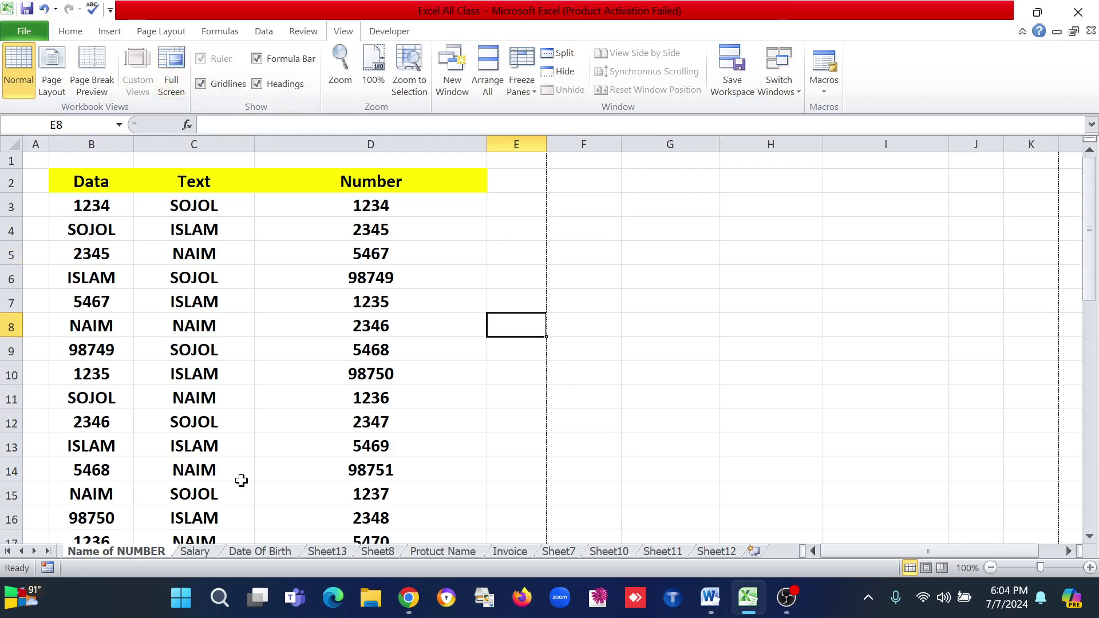
{"action": "left_click", "coordinate": [333, 343]}
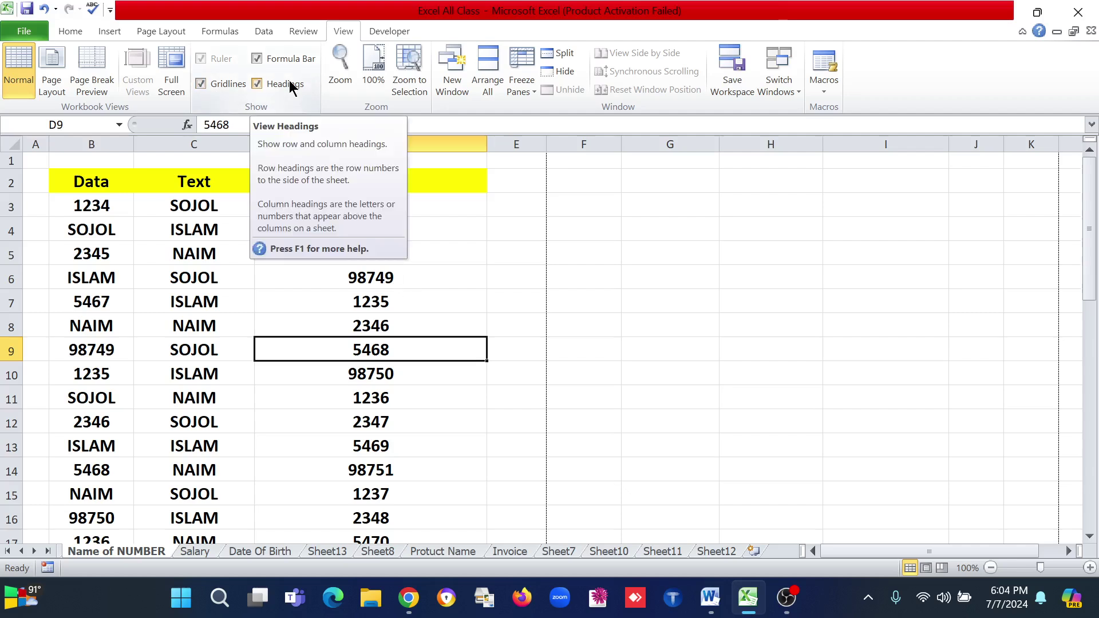
- Turn off printing of gridlines and of row and column headings in the Page Setup sheet settings
{"action": "left_click", "coordinate": [165, 35]}
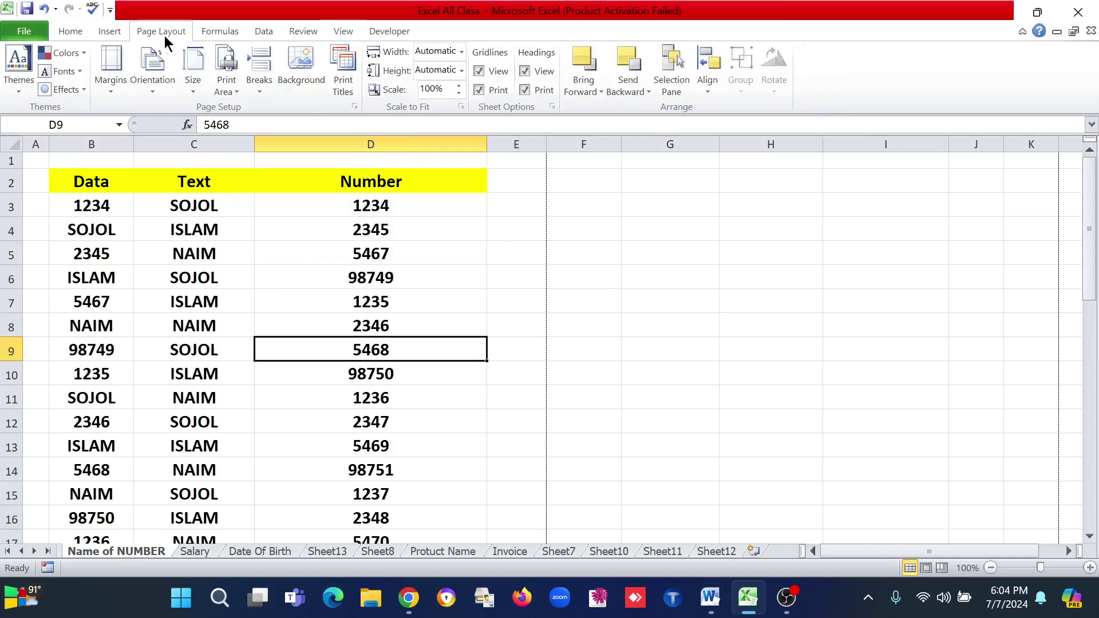
{"action": "left_click", "coordinate": [347, 86]}
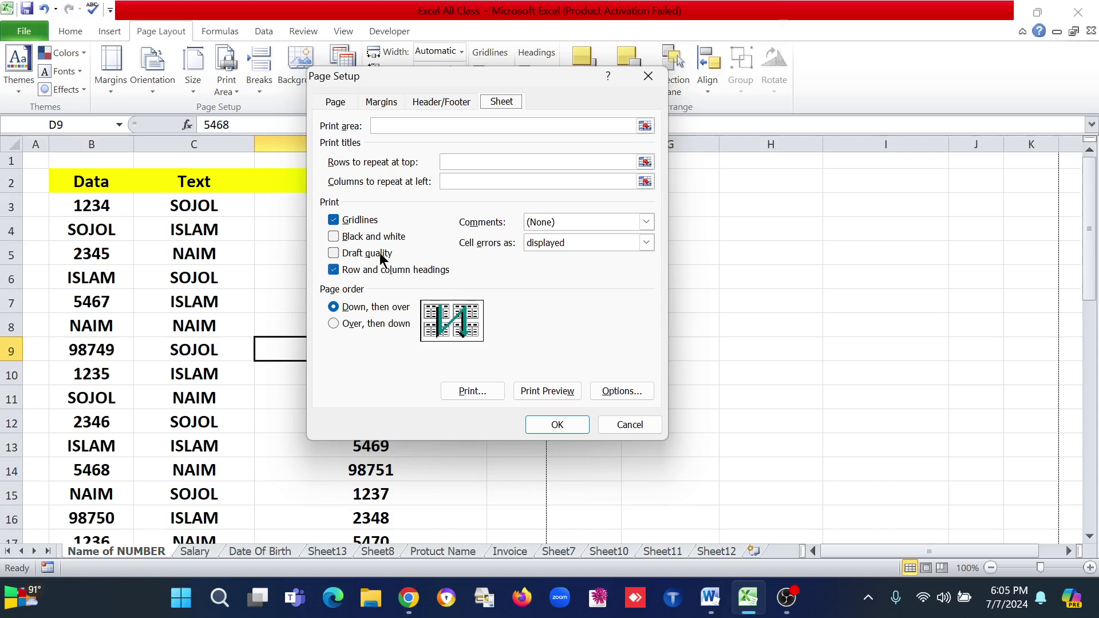
{"action": "left_click", "coordinate": [348, 221]}
{"action": "left_click", "coordinate": [332, 270]}
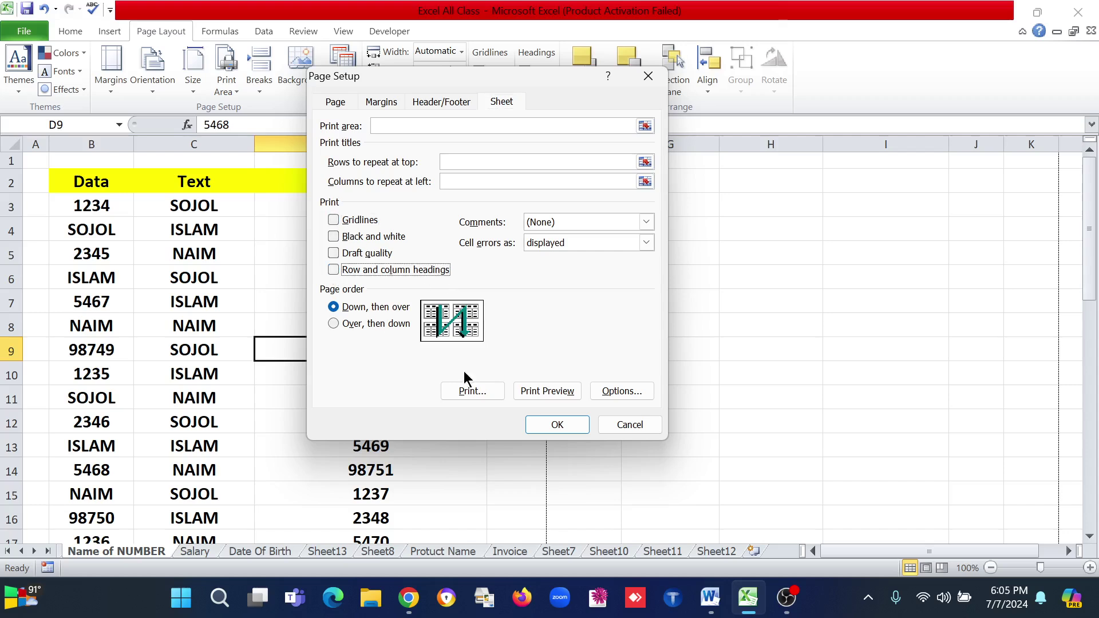
{"action": "left_click", "coordinate": [558, 426]}
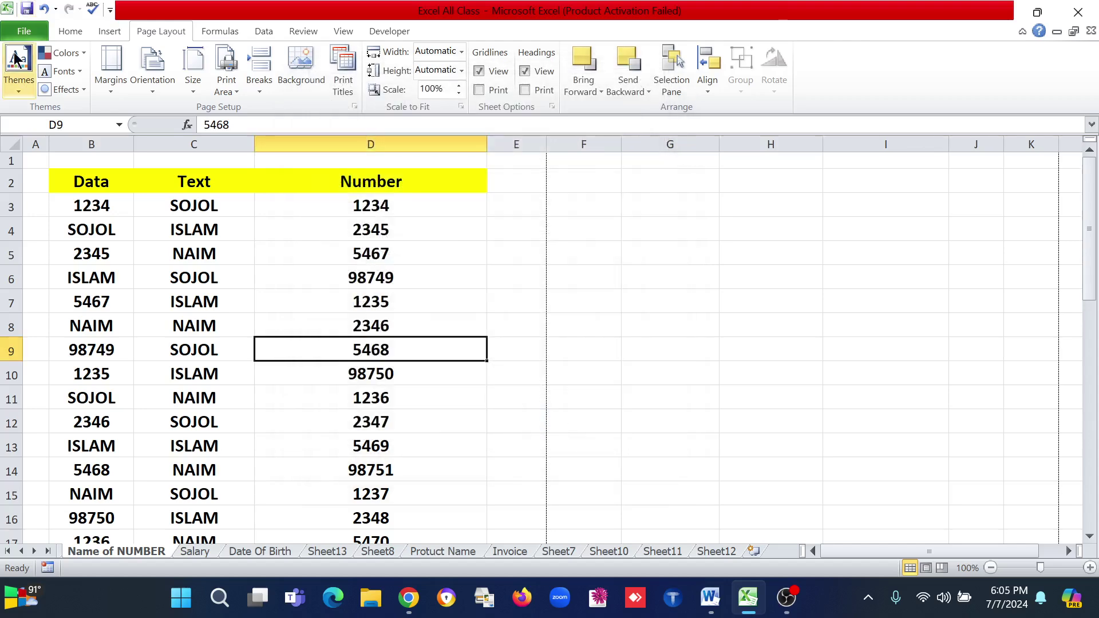
- Check the sheet in the print preview without printed gridlines and headings, and return to the worksheet
{"action": "left_click", "coordinate": [26, 31]}
{"action": "left_click", "coordinate": [24, 234]}
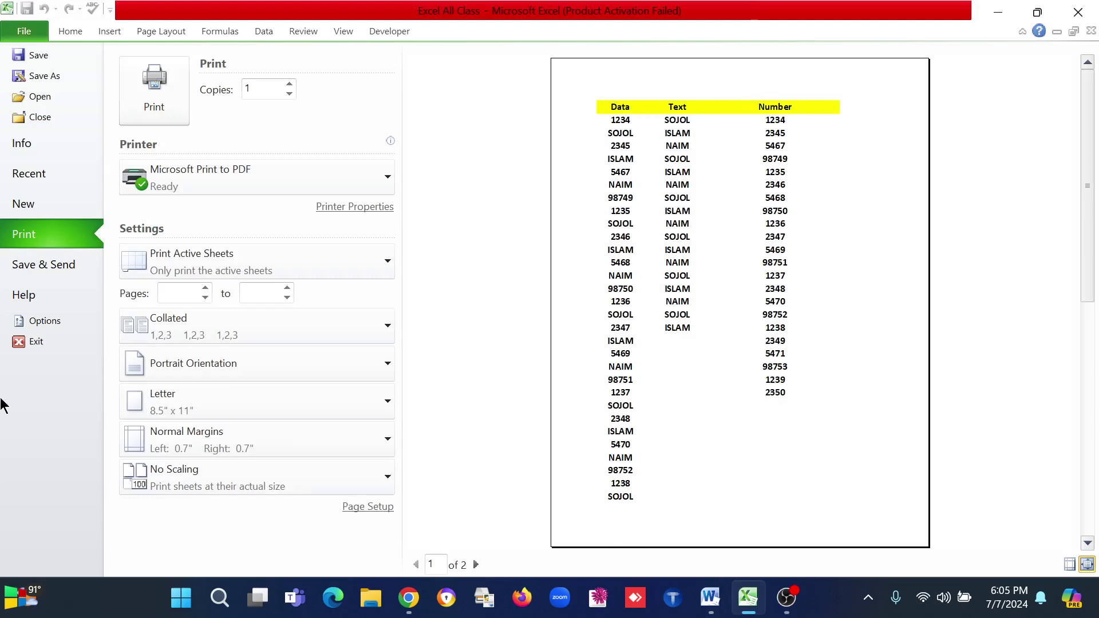
{"action": "left_click", "coordinate": [35, 341]}
{"action": "left_click", "coordinate": [630, 325]}
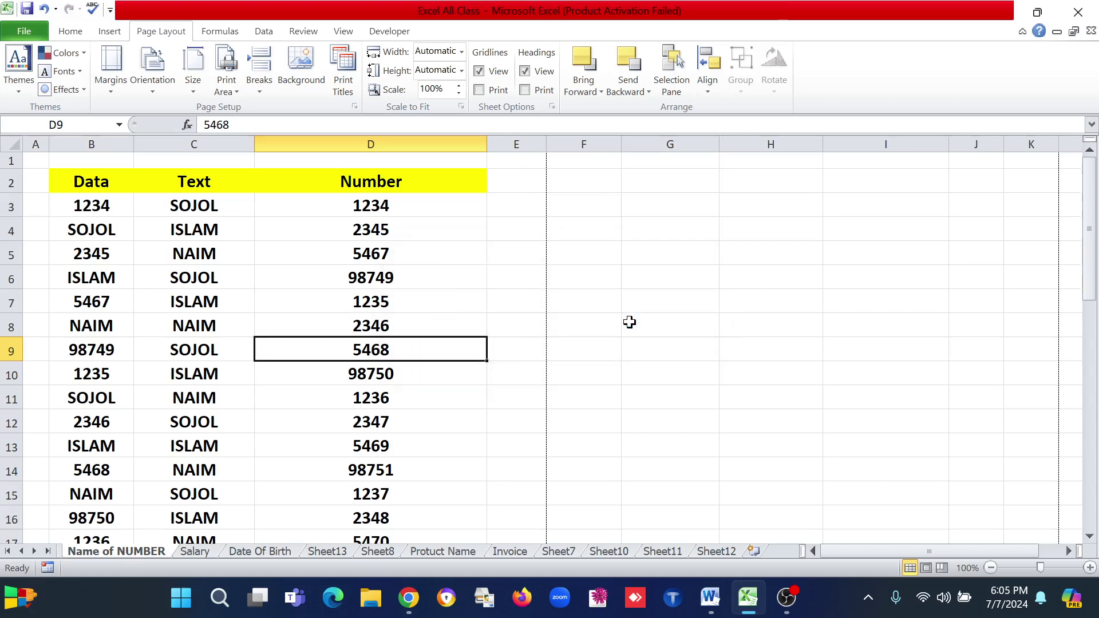
- Turn on printing of gridlines and of row and column headings in Page Setup, and check the sheet in the print preview
{"action": "left_click", "coordinate": [349, 89]}
{"action": "left_click", "coordinate": [336, 220]}
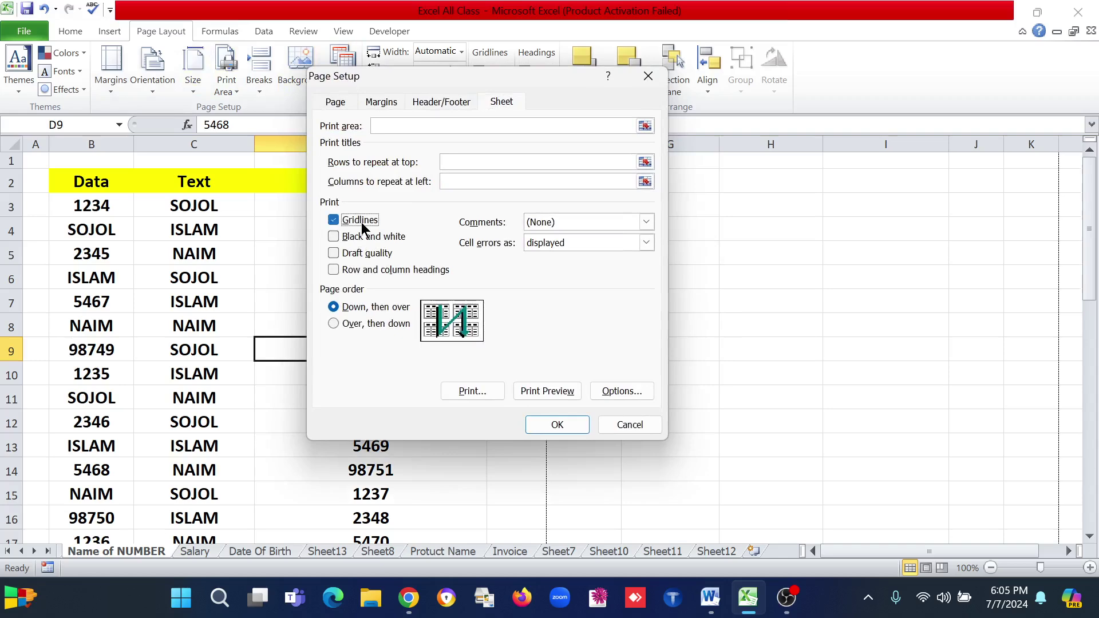
{"action": "left_click", "coordinate": [352, 272]}
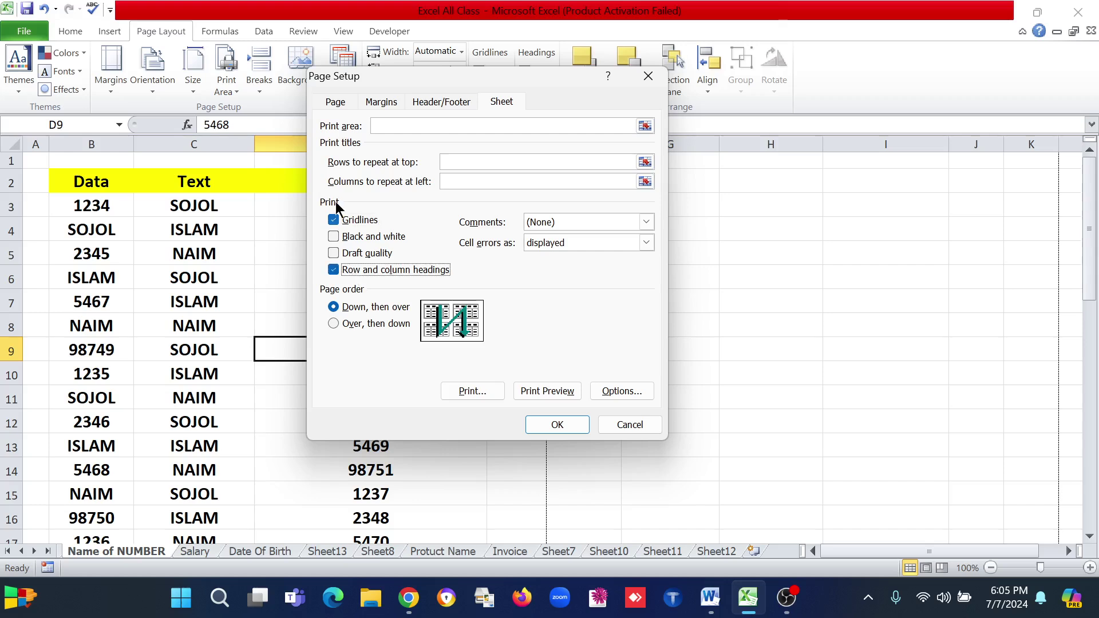
{"action": "left_click", "coordinate": [556, 425]}
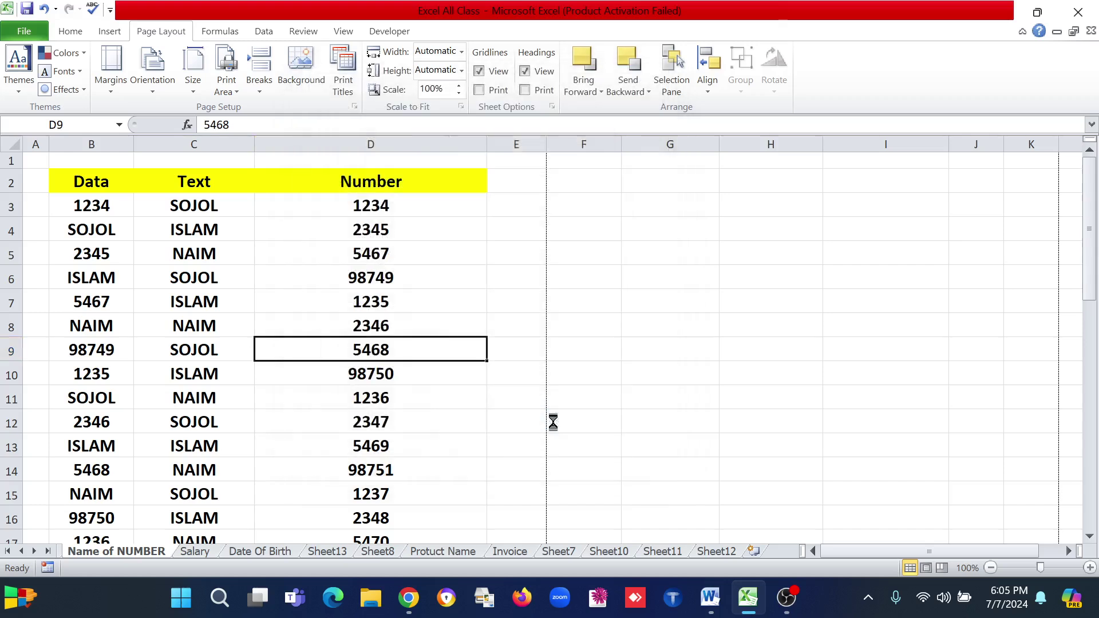
{"action": "left_click", "coordinate": [25, 32]}
{"action": "left_click", "coordinate": [26, 235]}
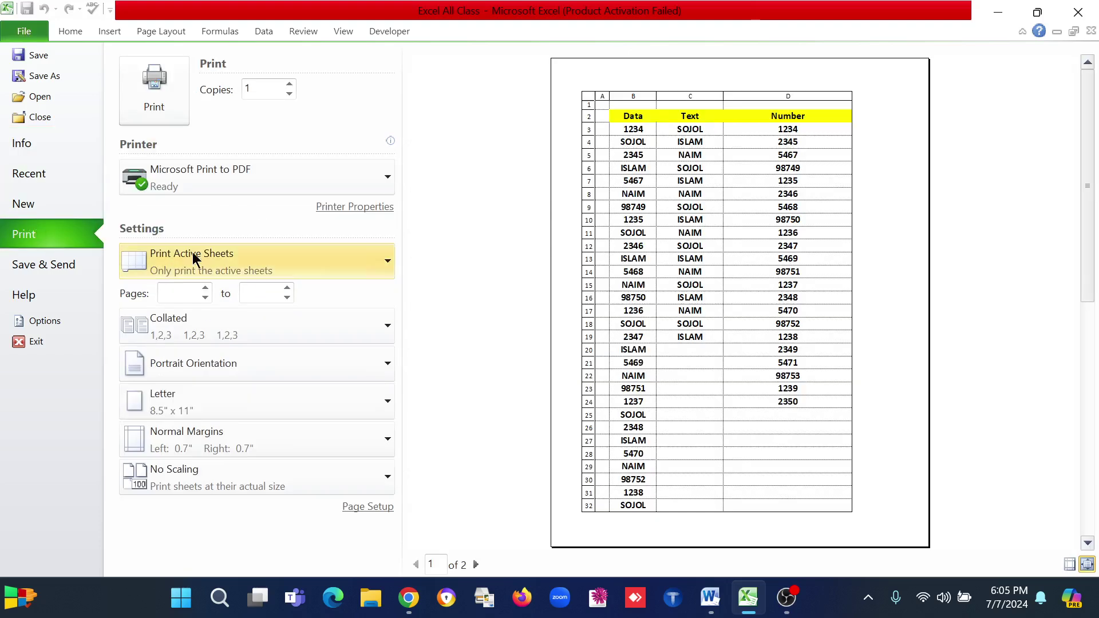